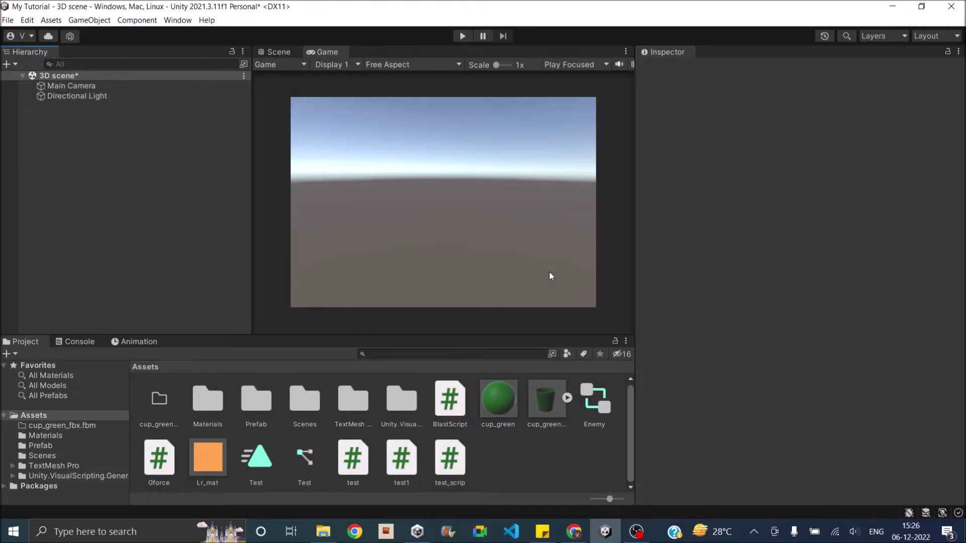
Add a plane at the origin with its Z scale set to 10
click(7, 64)
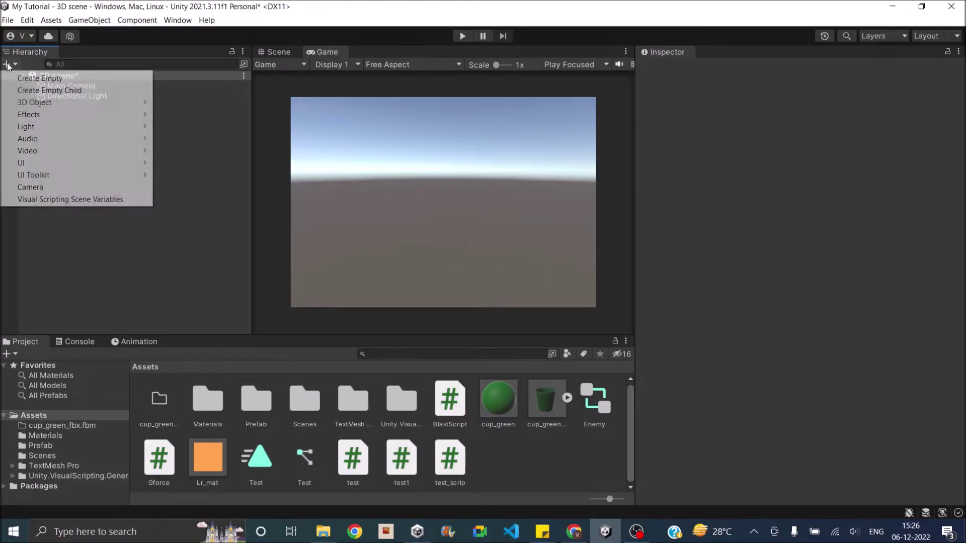
mouse_move(76, 102)
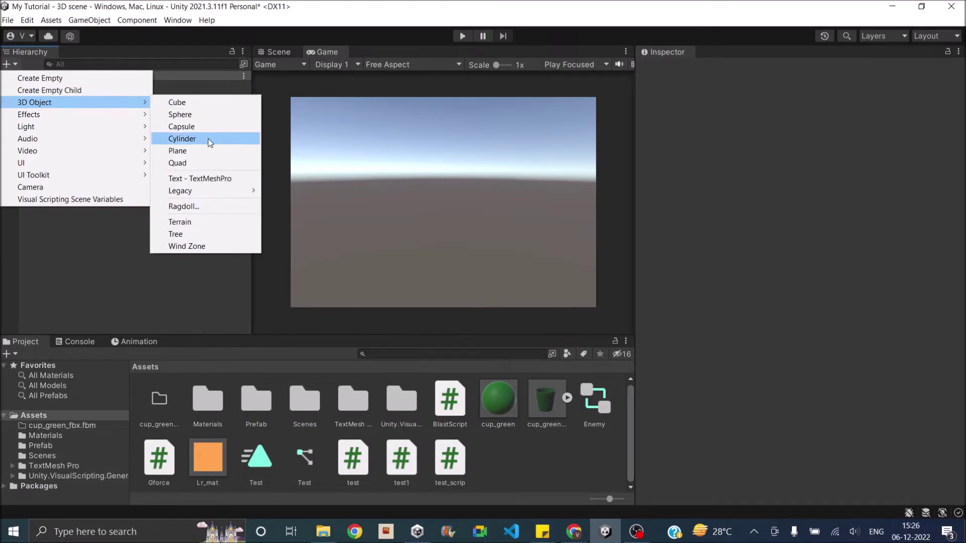
click(207, 151)
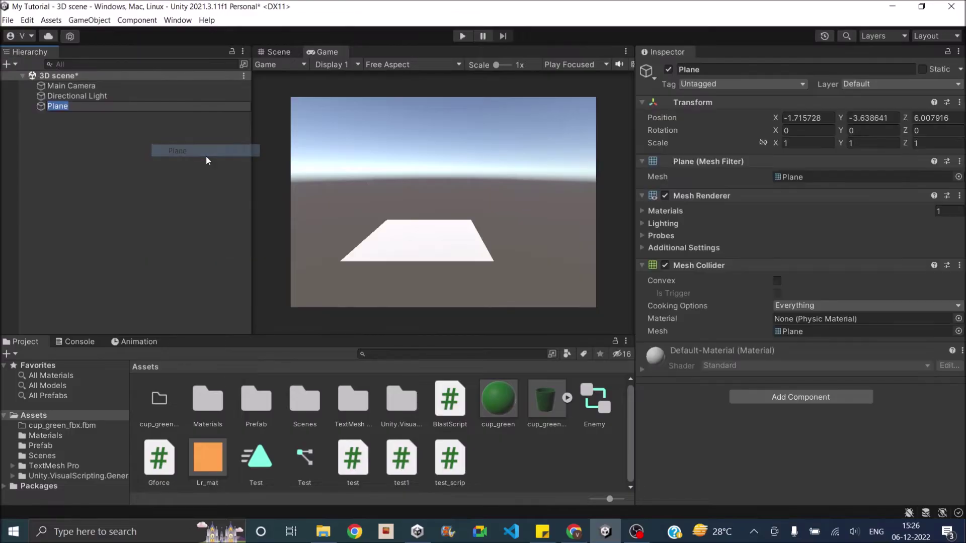
click(961, 104)
click(866, 112)
click(931, 144)
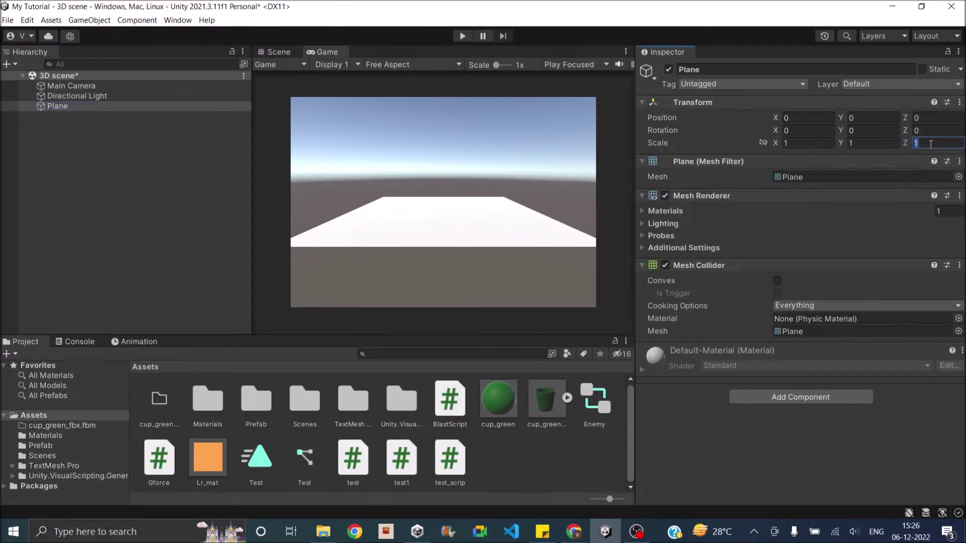
text(10)
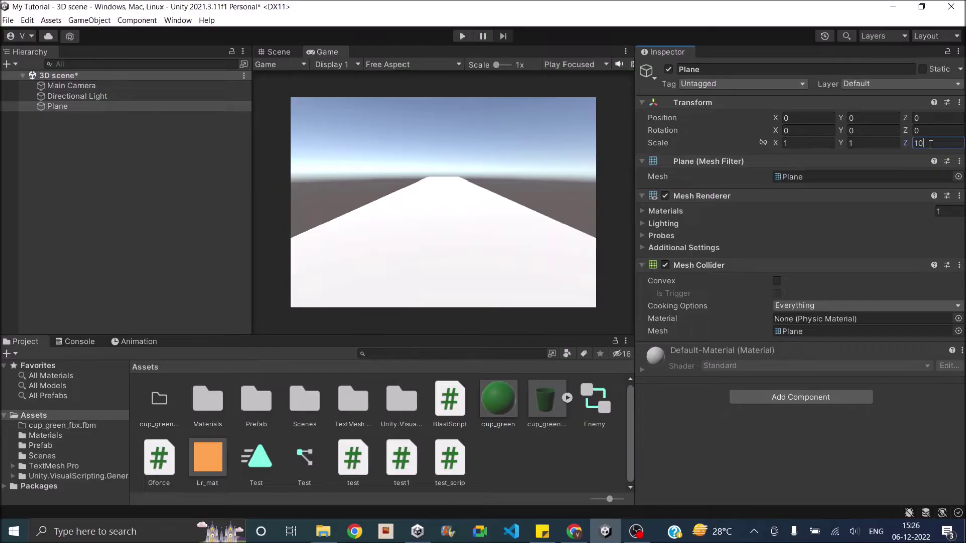
click(114, 160)
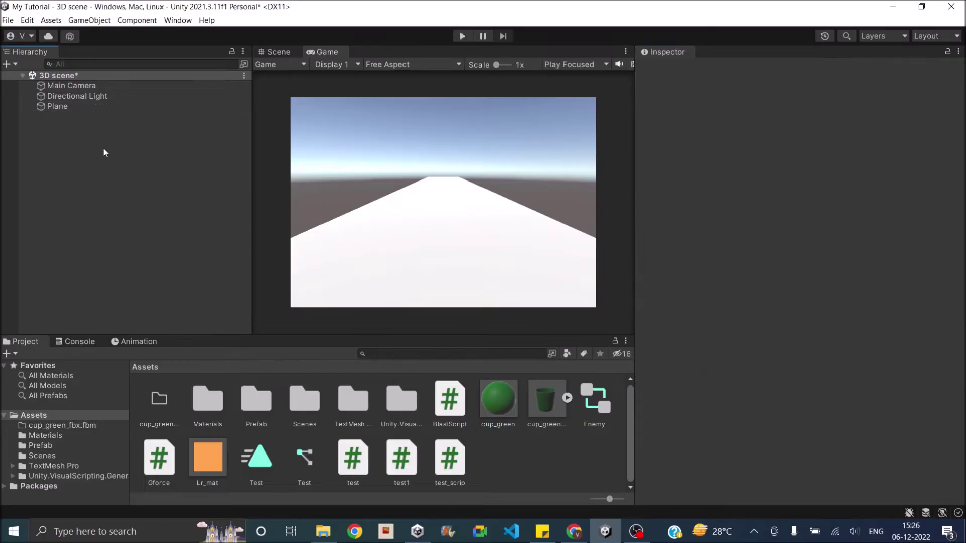
Add a capsule and place it at position 0, 1, -6.5 on the plane
click(14, 65)
mouse_move(35, 102)
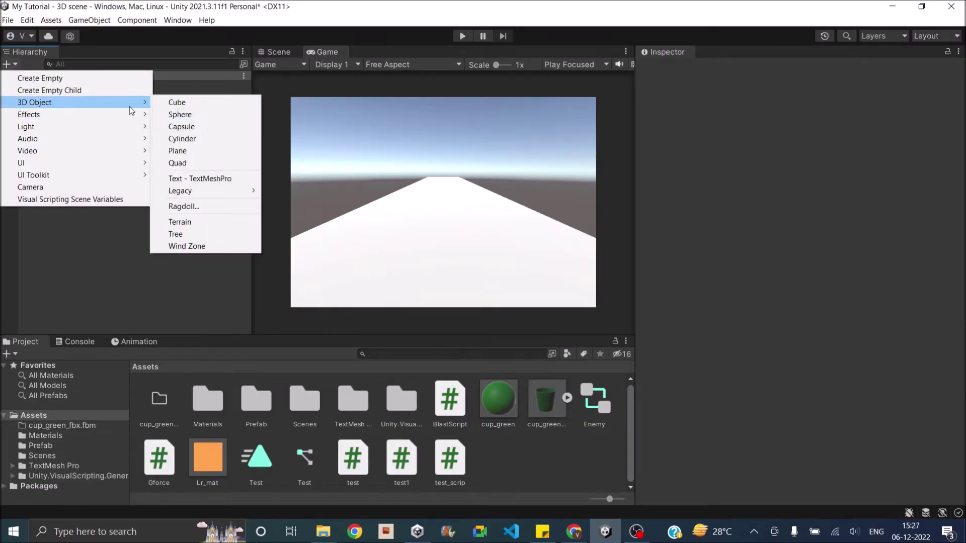
click(181, 127)
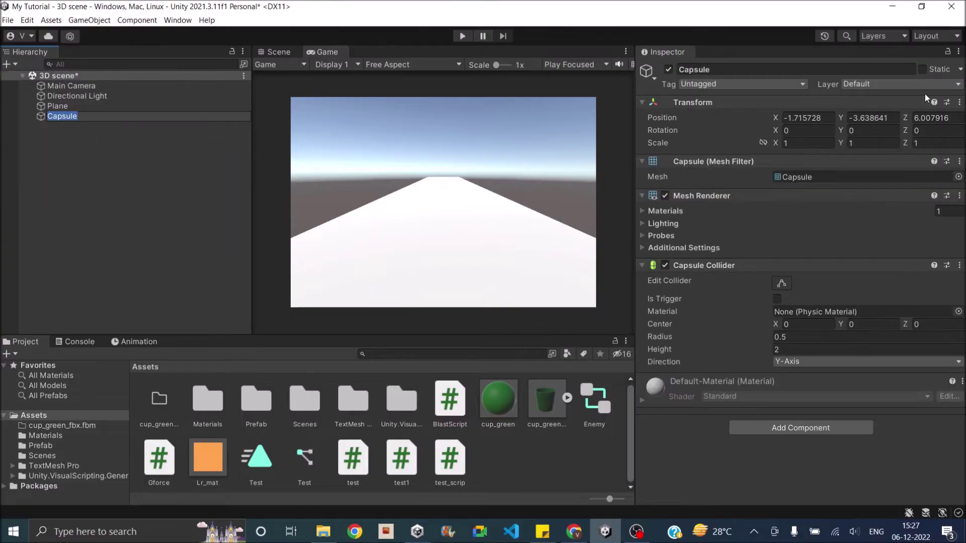
click(960, 103)
click(906, 115)
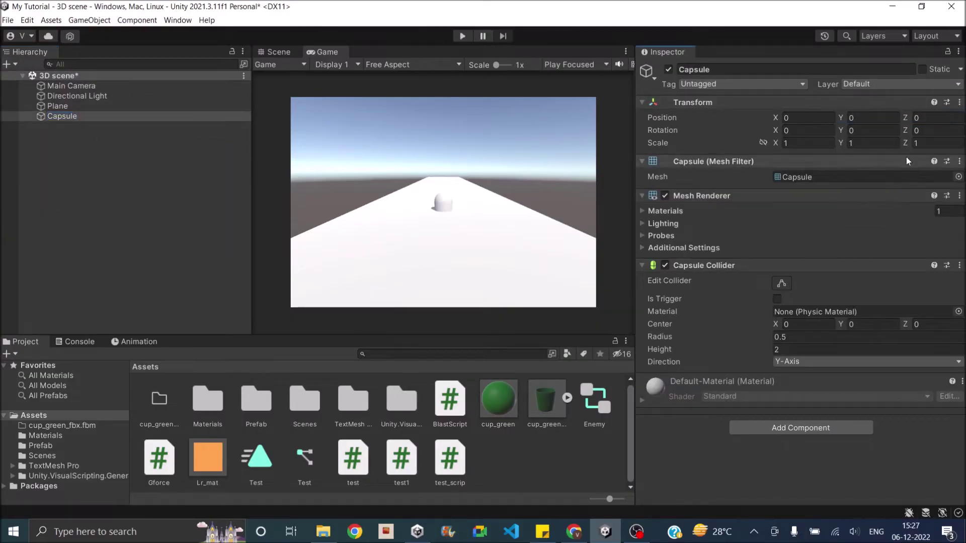
click(862, 118)
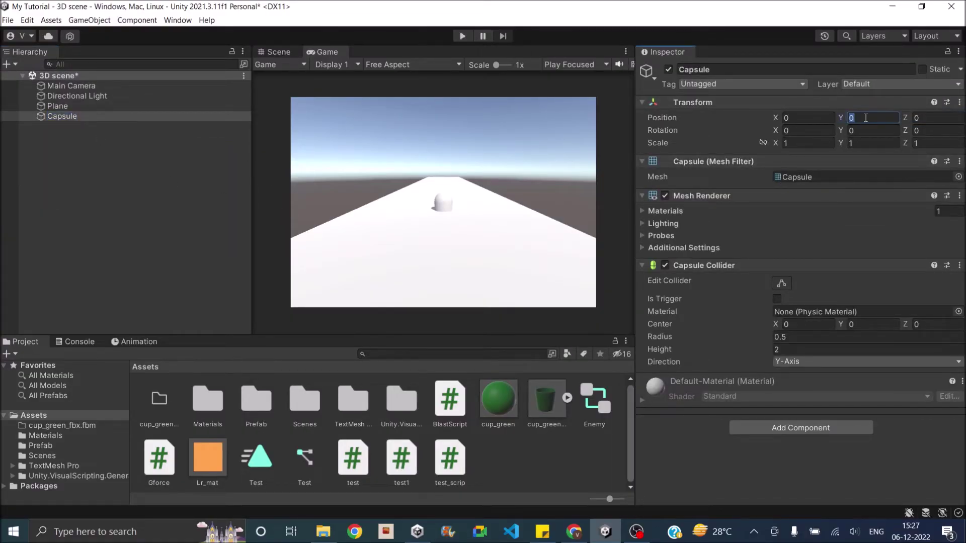
text(1)
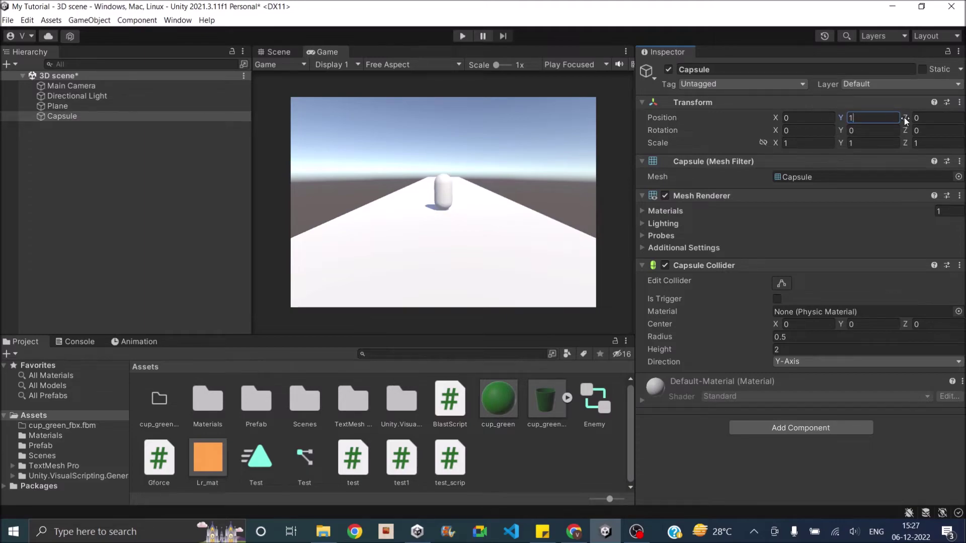
drag(905, 116, 774, 121)
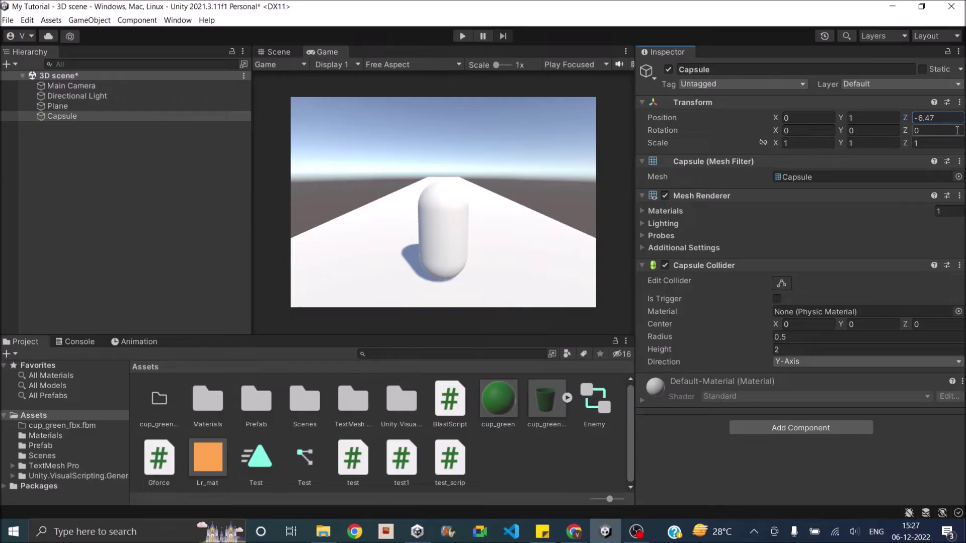
drag(958, 130, 954, 131)
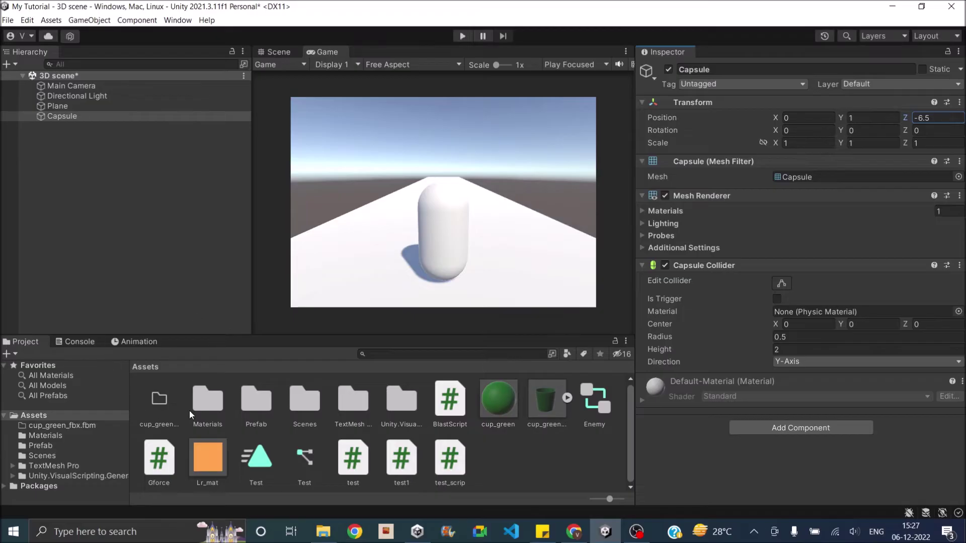
Inspect the cup_green material and its albedo colour settings
right_click(505, 462)
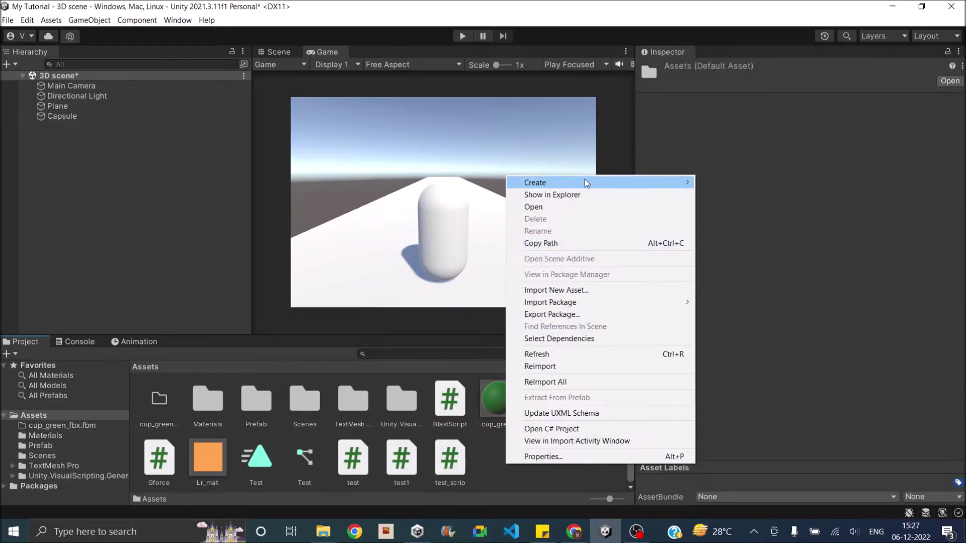
mouse_move(597, 183)
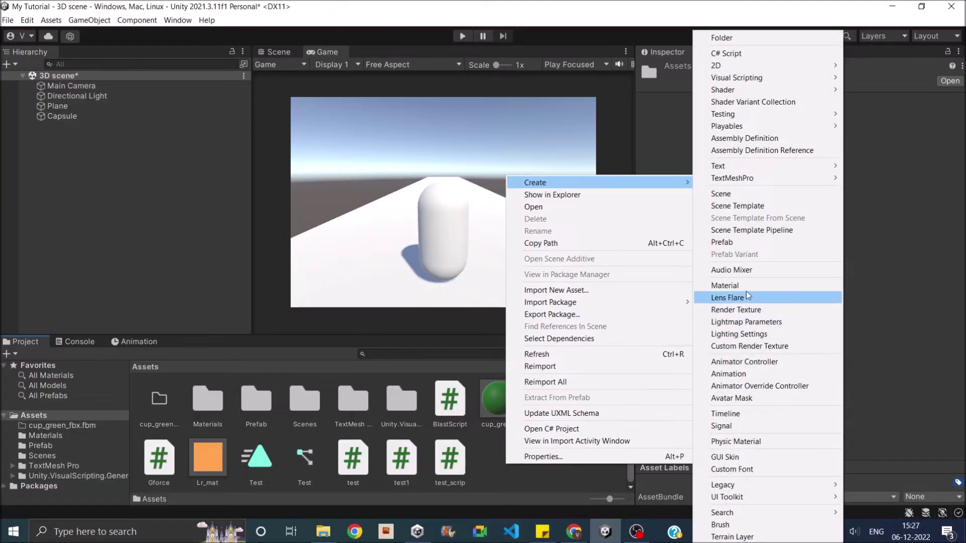
click(491, 453)
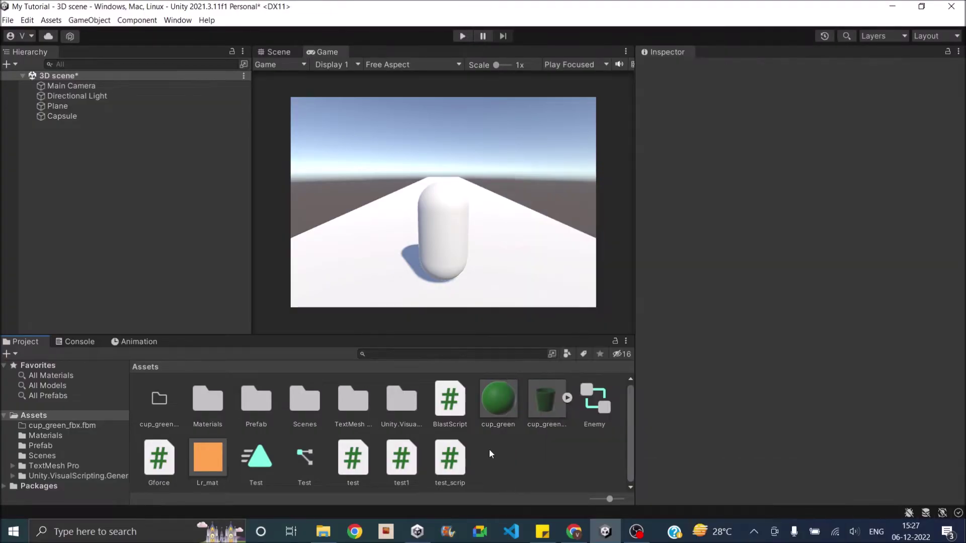
click(496, 400)
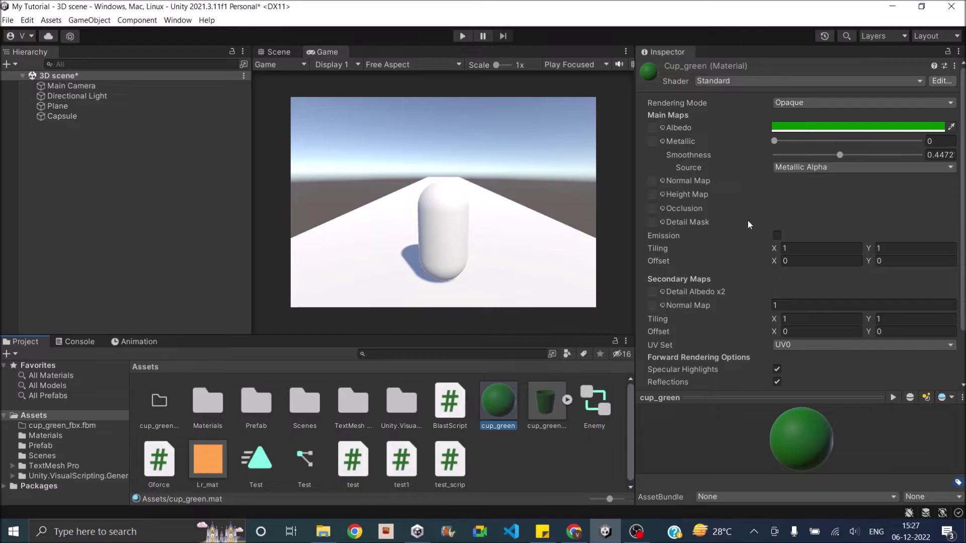
click(792, 129)
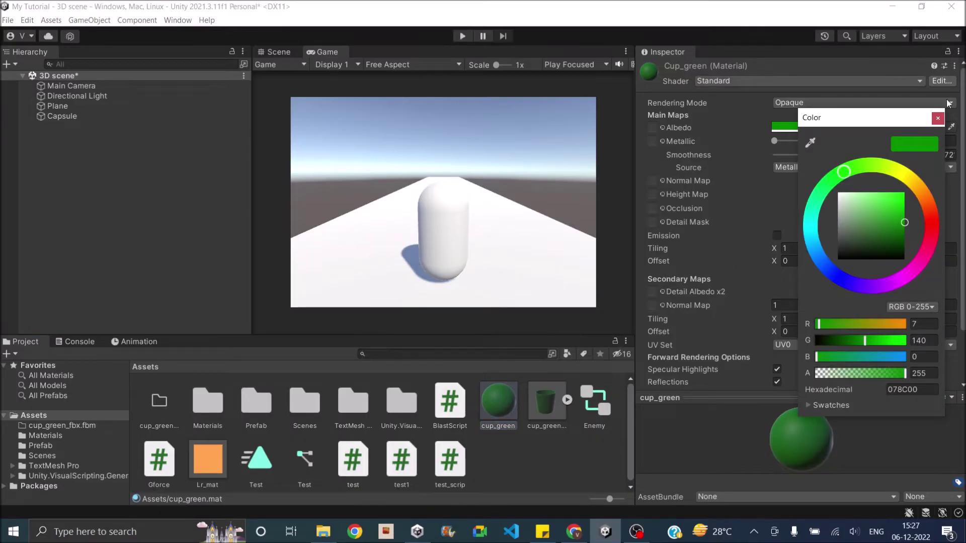
click(937, 118)
Drag cup_green from the Materials folder onto the plane in the Scene view
click(46, 437)
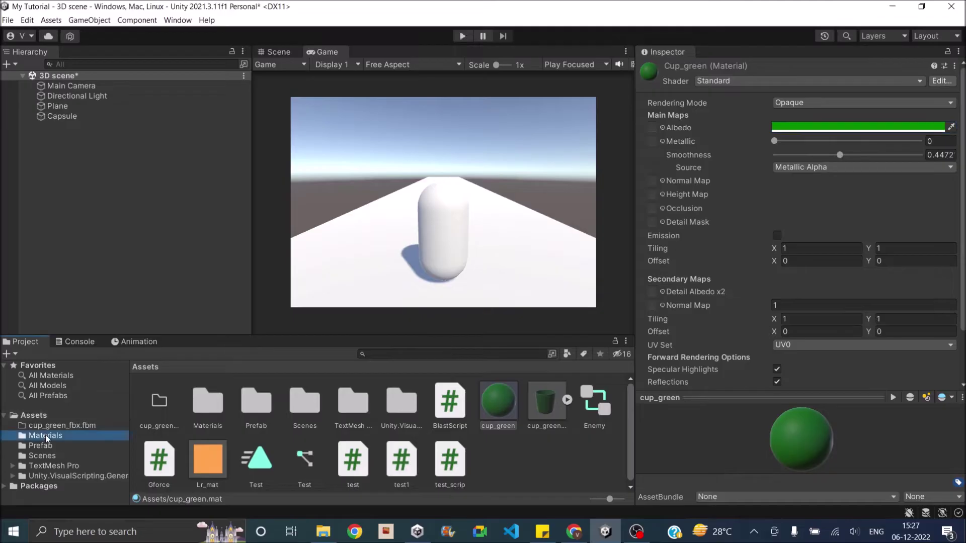
mouse_move(162, 411)
mouse_down()
mouse_move(337, 293)
mouse_move(360, 250)
mouse_up()
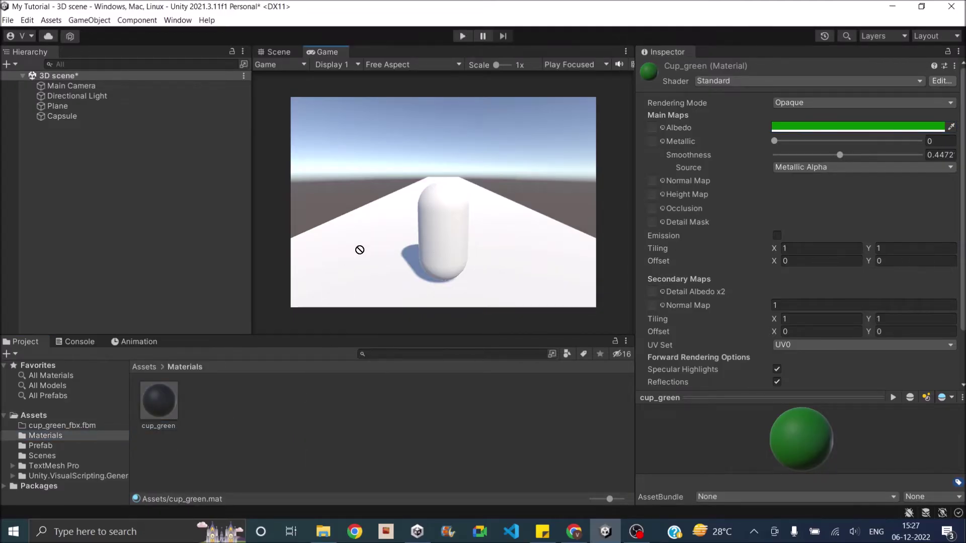
drag(359, 250, 166, 421)
click(282, 52)
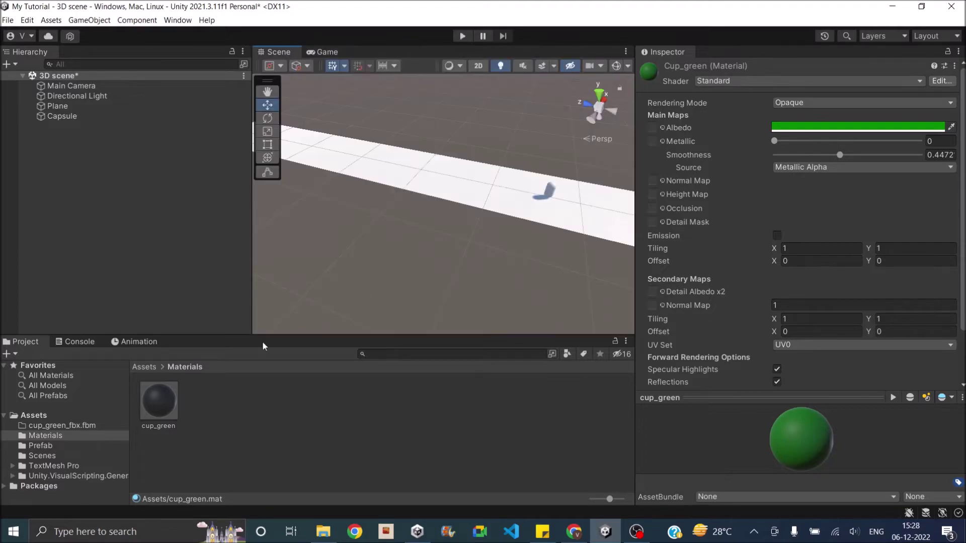
drag(157, 419, 452, 170)
key(ctrl+2)
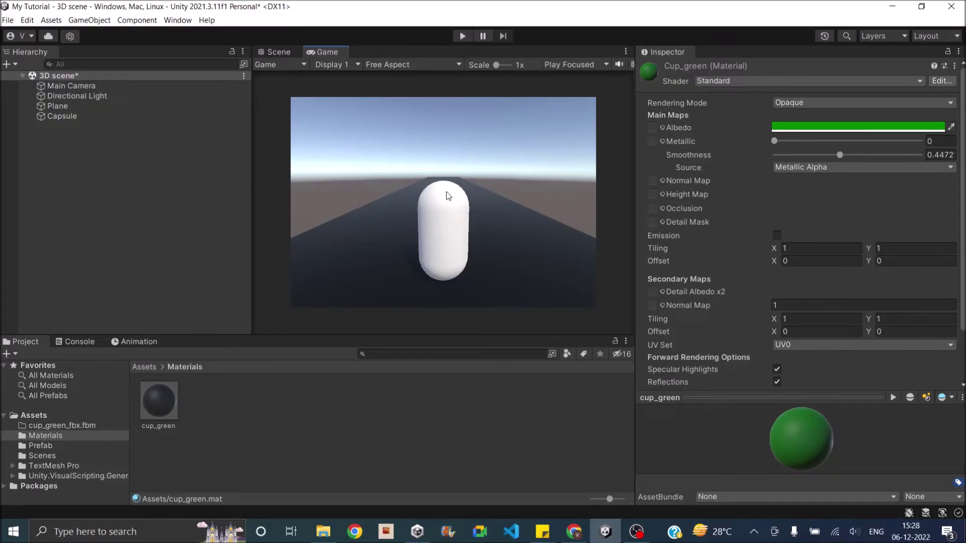
Add a Rigidbody component to the Capsule
click(79, 116)
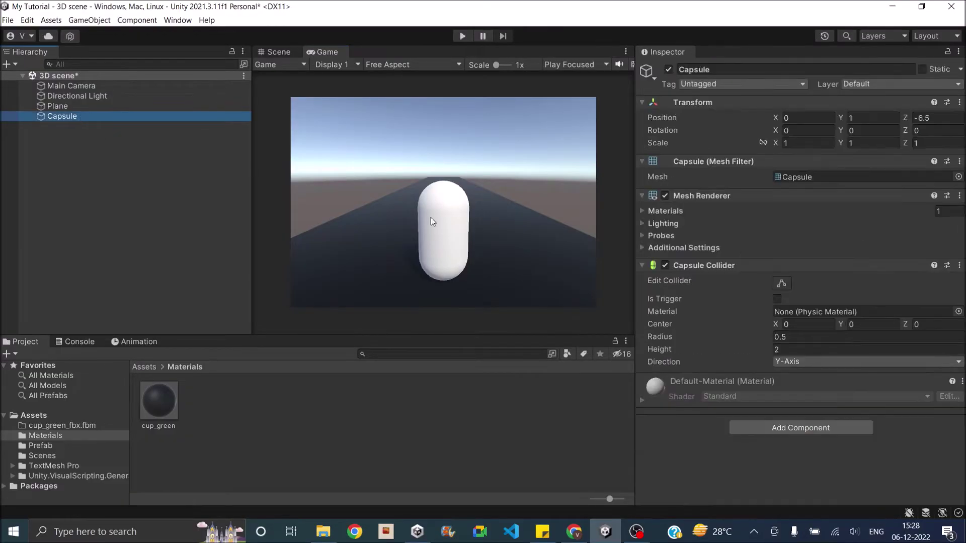
click(786, 430)
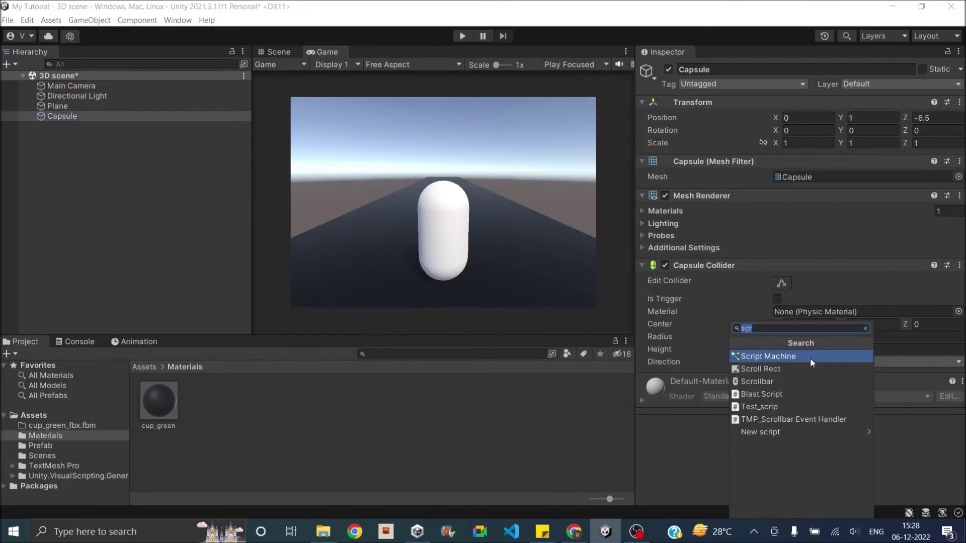
text(rigi)
click(810, 358)
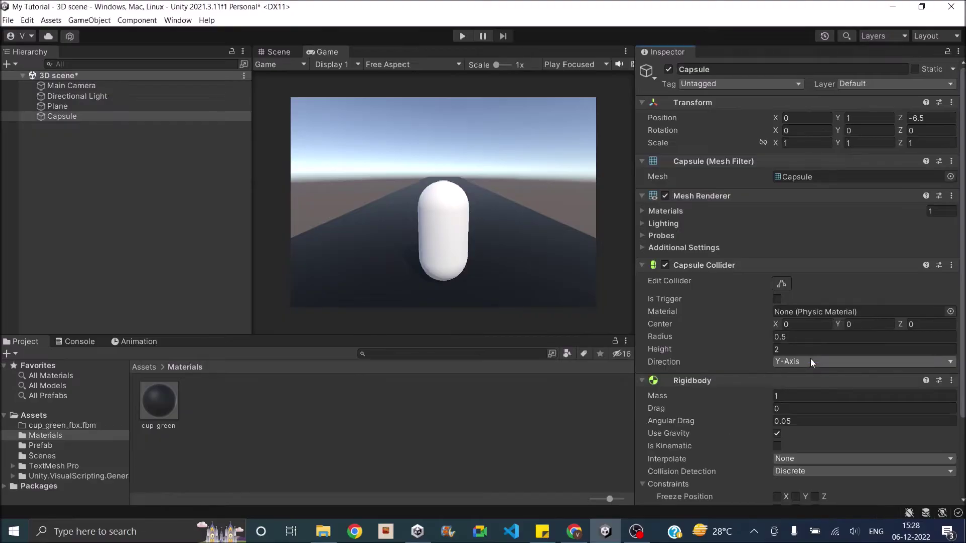
scroll(715, 259, down, 4)
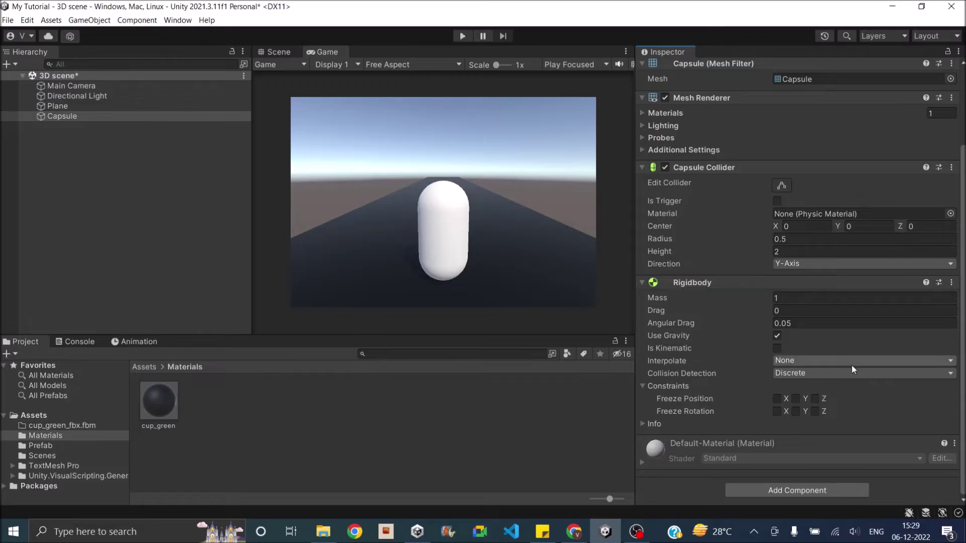
Add a Script Machine component to the Capsule
click(820, 492)
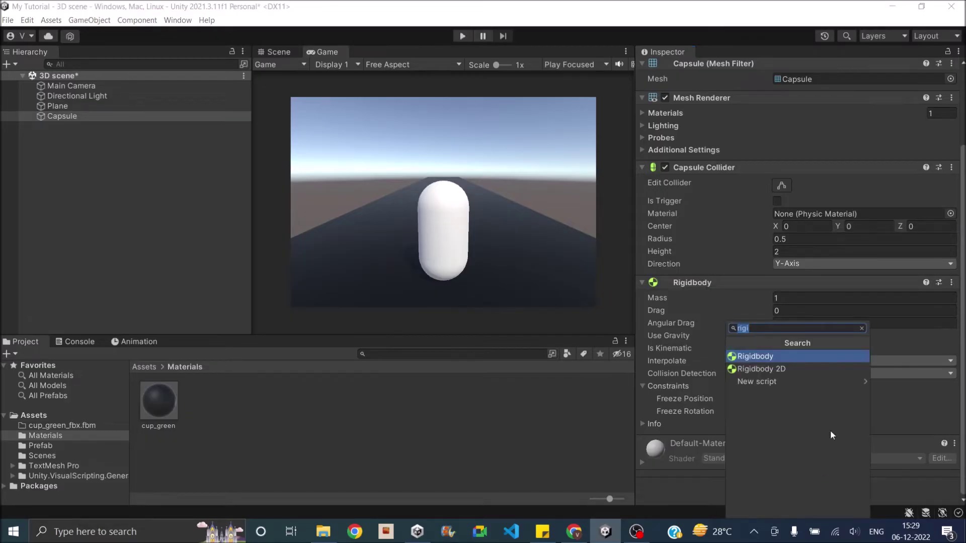
text(s)
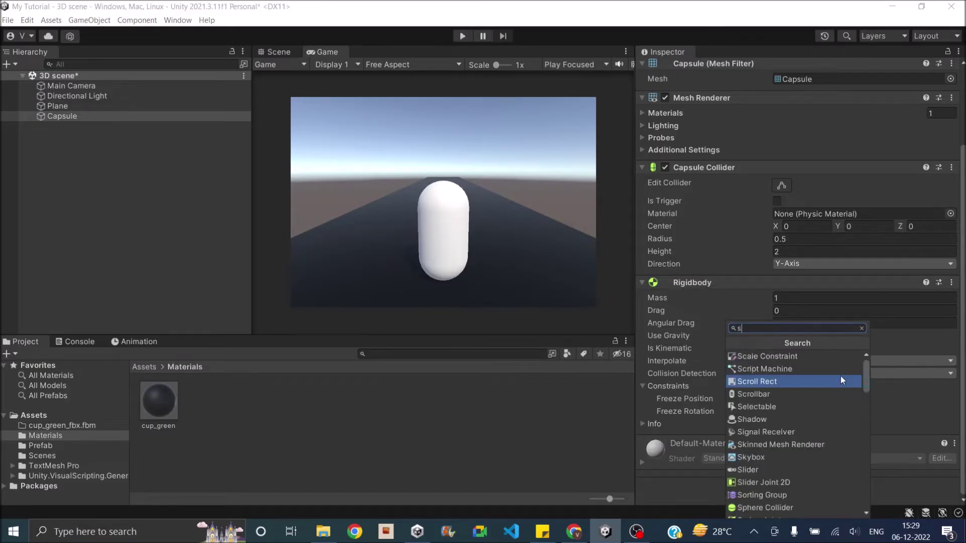
text(cript)
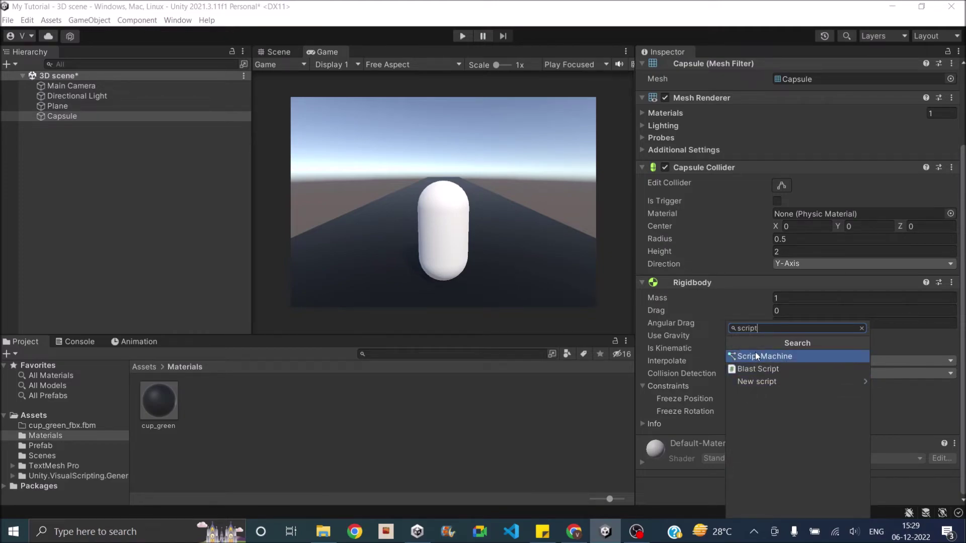
click(756, 355)
scroll(740, 373, down, 3)
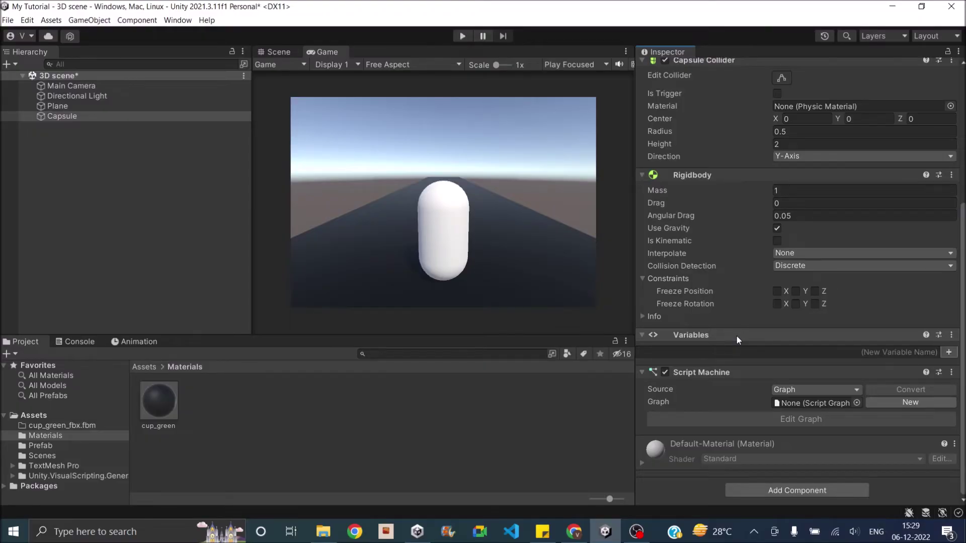
Add a Float variable named speed with value 1 to the Capsule
click(785, 352)
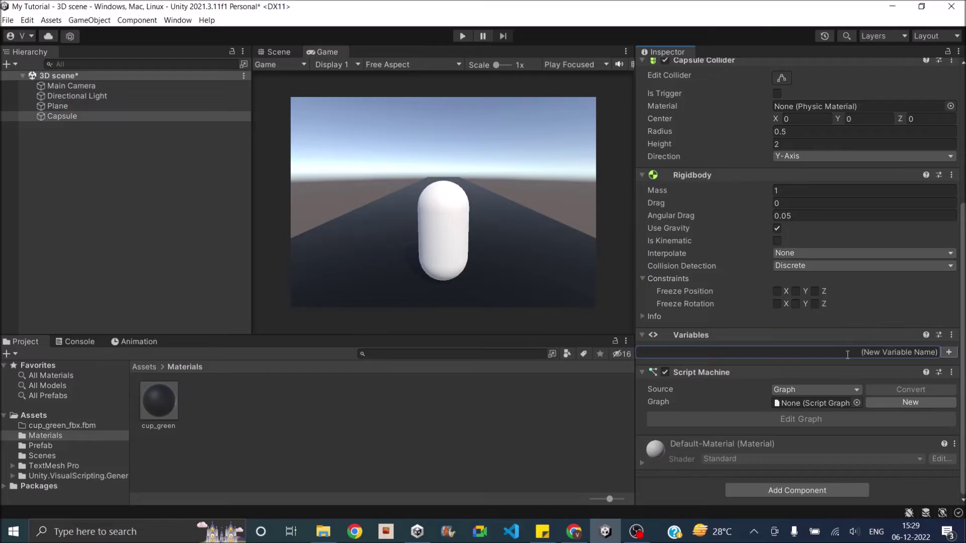
text(speed)
click(949, 353)
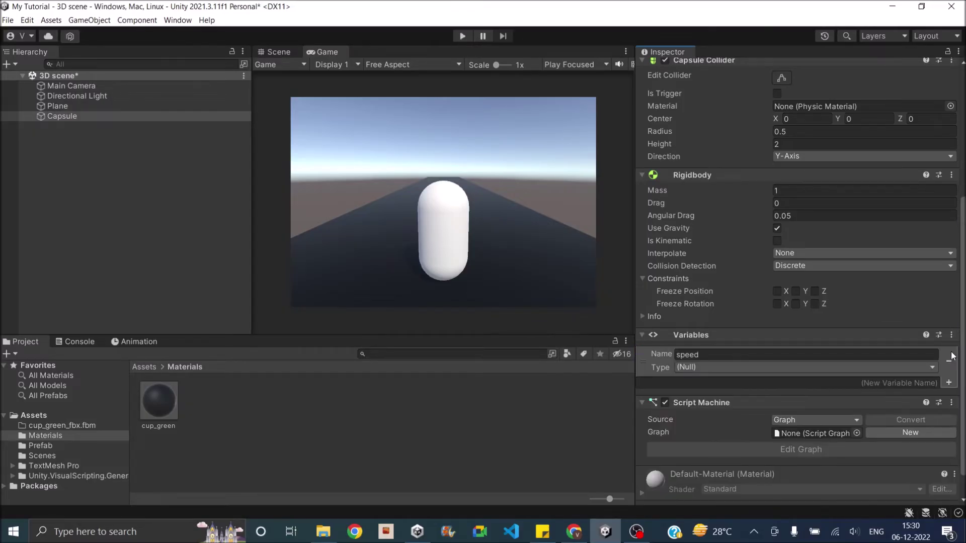
click(704, 368)
click(704, 206)
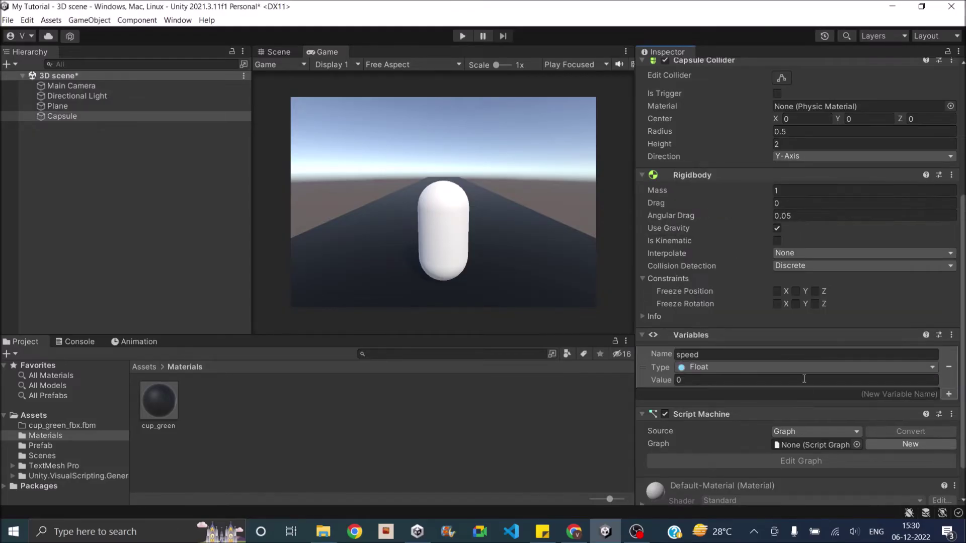
click(711, 380)
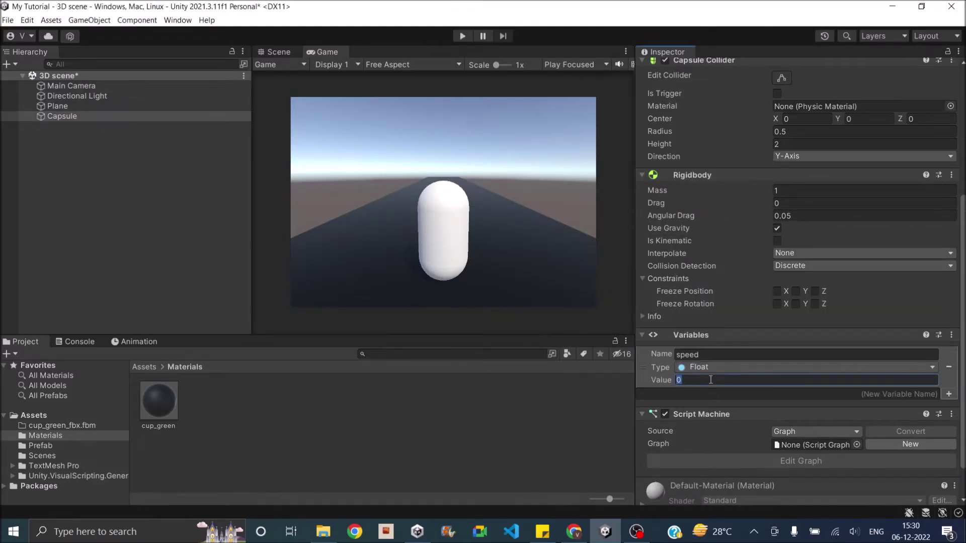
text(1)
Create a new script graph saved as PlayerMovement on the Script Machine
click(895, 441)
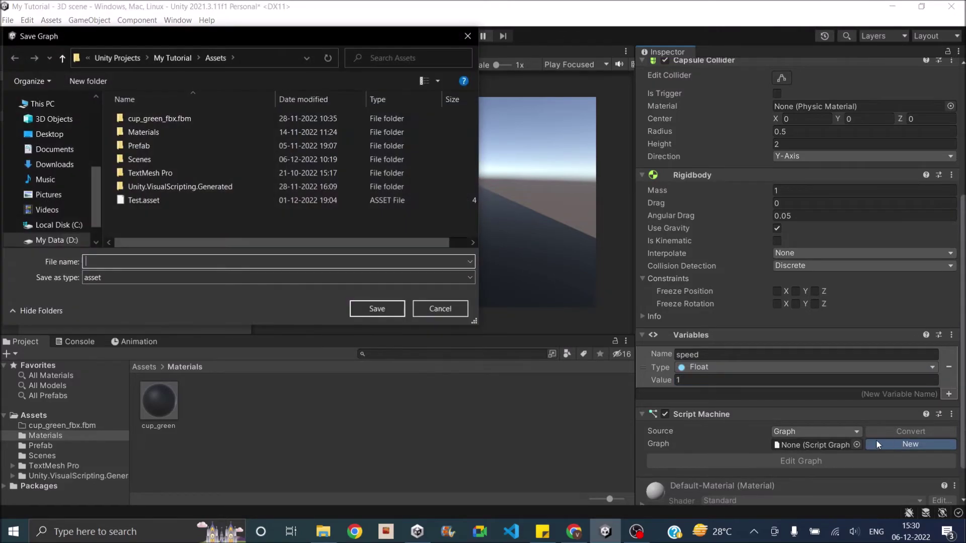
text(Pla)
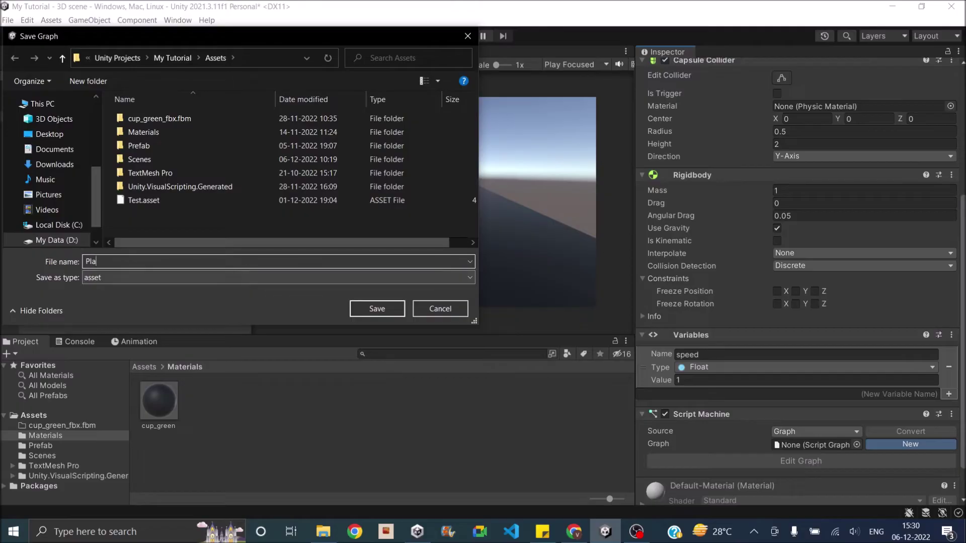
text(yerMovement)
click(377, 309)
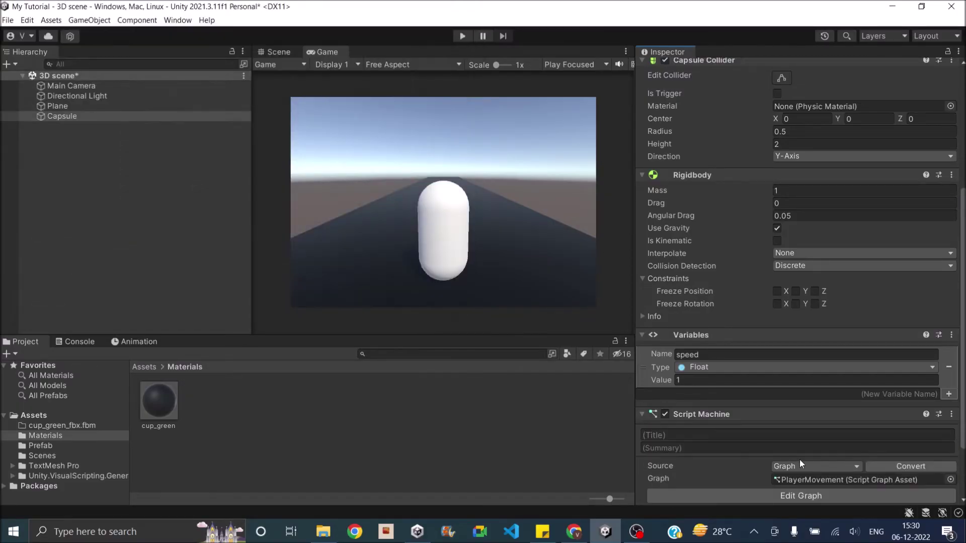
scroll(801, 457, down, 2)
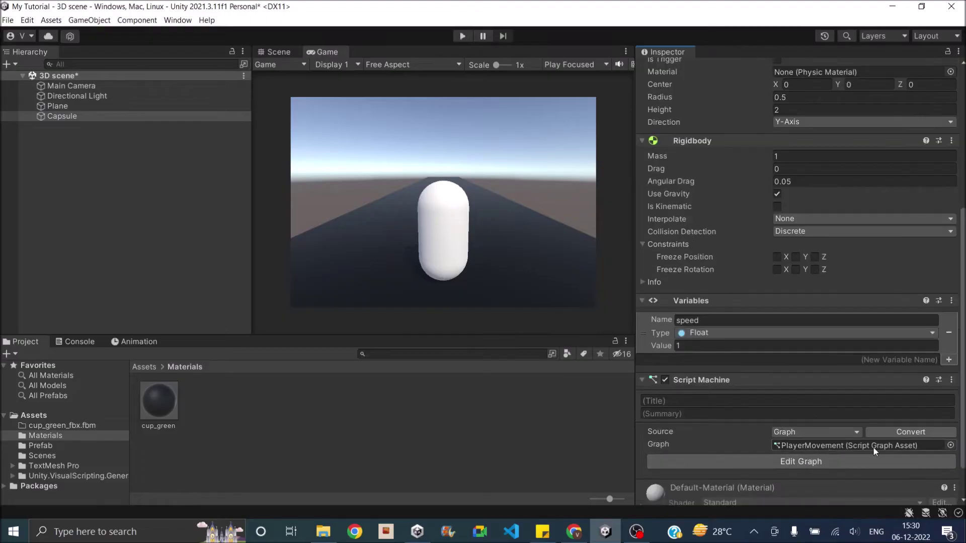
Open the PlayerMovement graph and delete the default On Start and On Update nodes
click(836, 464)
mouse_move(505, 317)
mouse_down()
mouse_move(386, 257)
mouse_move(406, 276)
mouse_up()
click(511, 333)
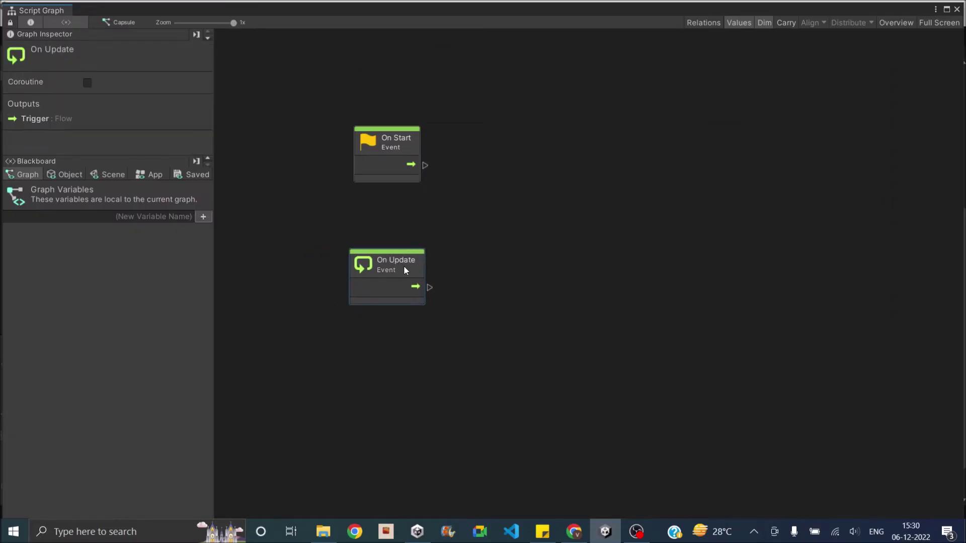
click(550, 311)
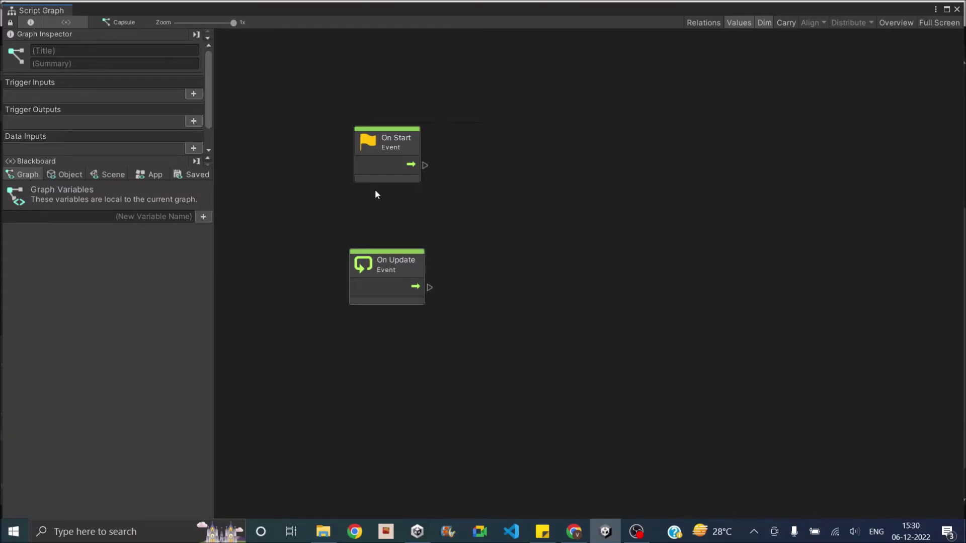
mouse_move(318, 89)
mouse_down()
mouse_move(456, 379)
mouse_move(492, 406)
mouse_up()
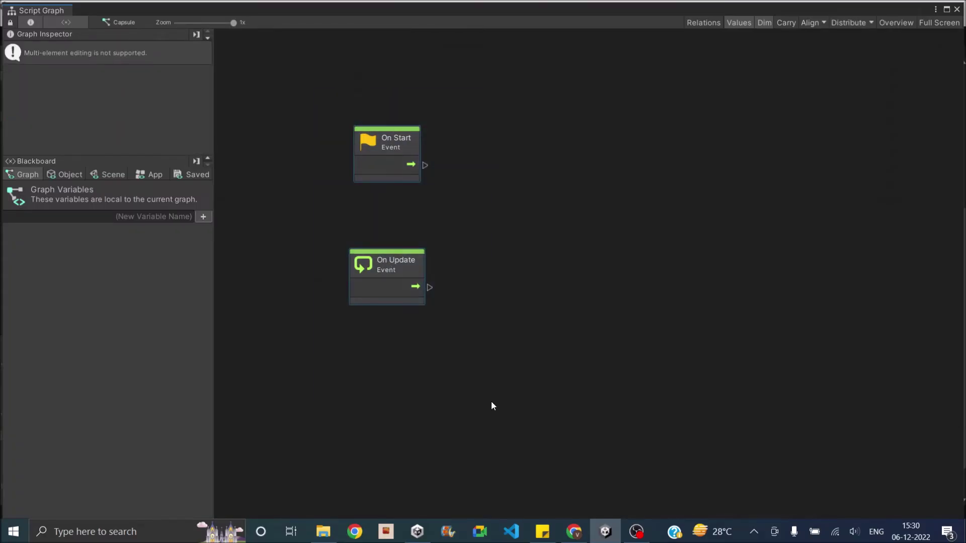
key(Delete)
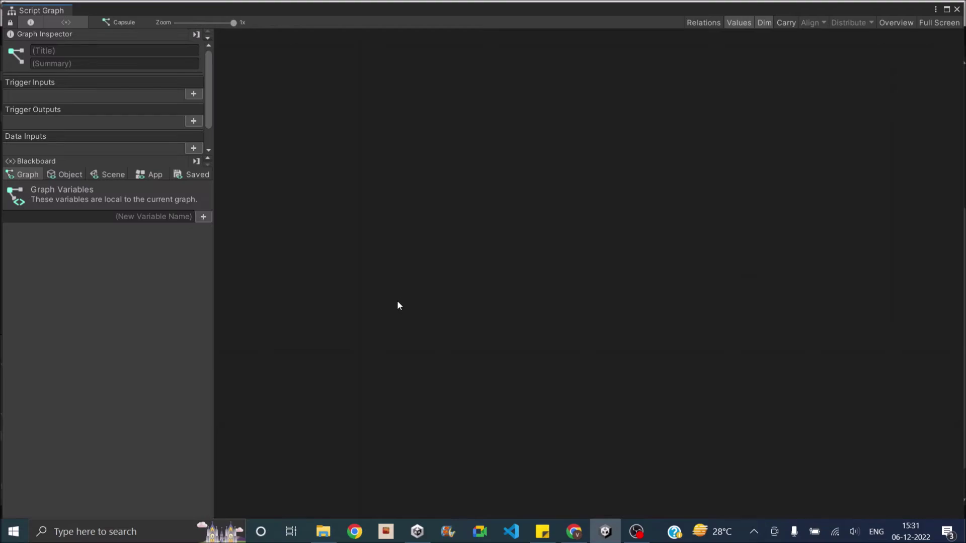
Add an On Fixed Update event and a Get Variable node for speed
right_click(349, 207)
text(fixed)
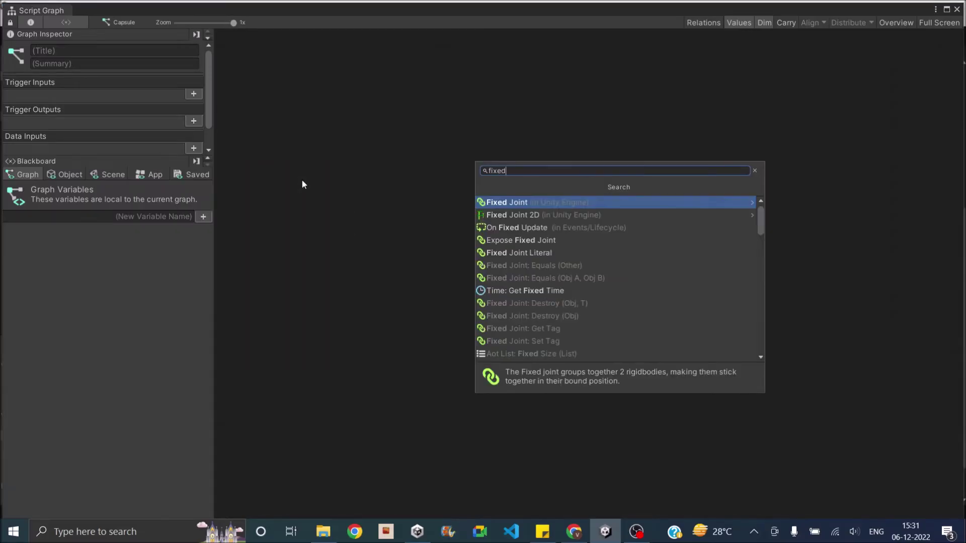
click(508, 228)
click(67, 174)
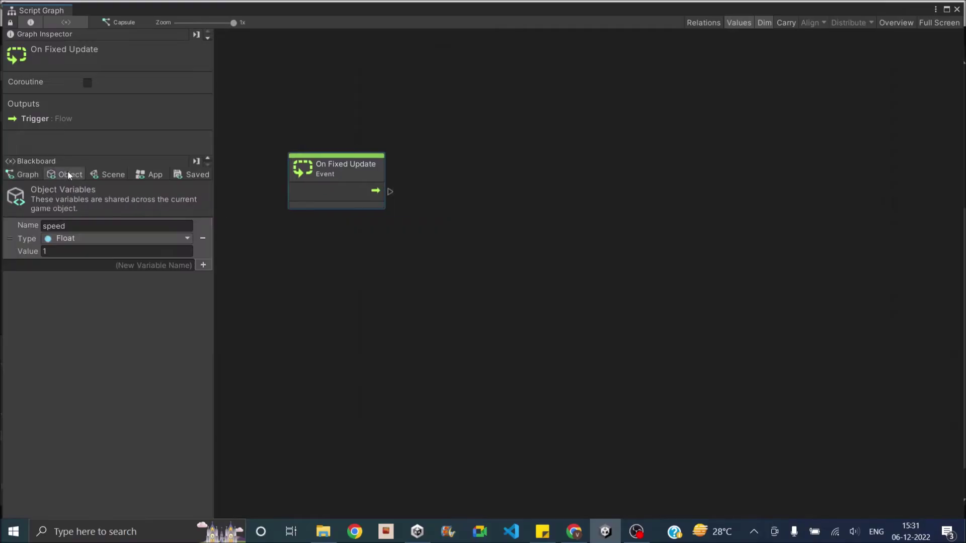
drag(11, 237, 336, 274)
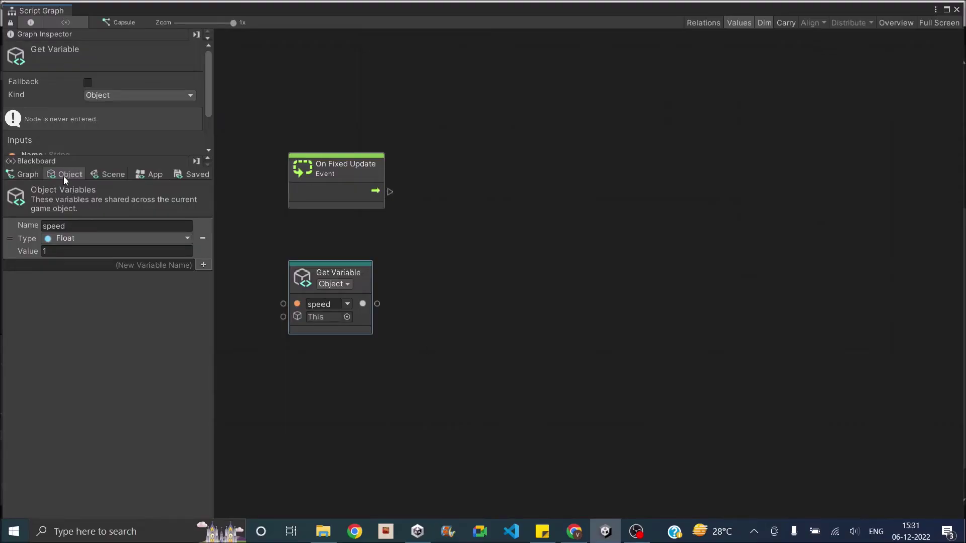
click(477, 371)
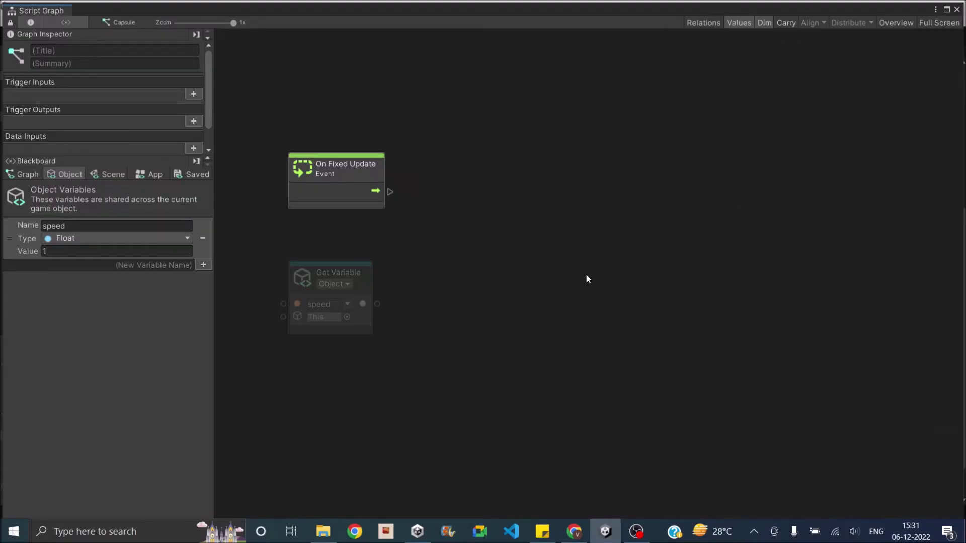
Add a Rigidbody: Set Velocity node via 'setveloc' and place it on the graph's right
right_click(530, 194)
text(se)
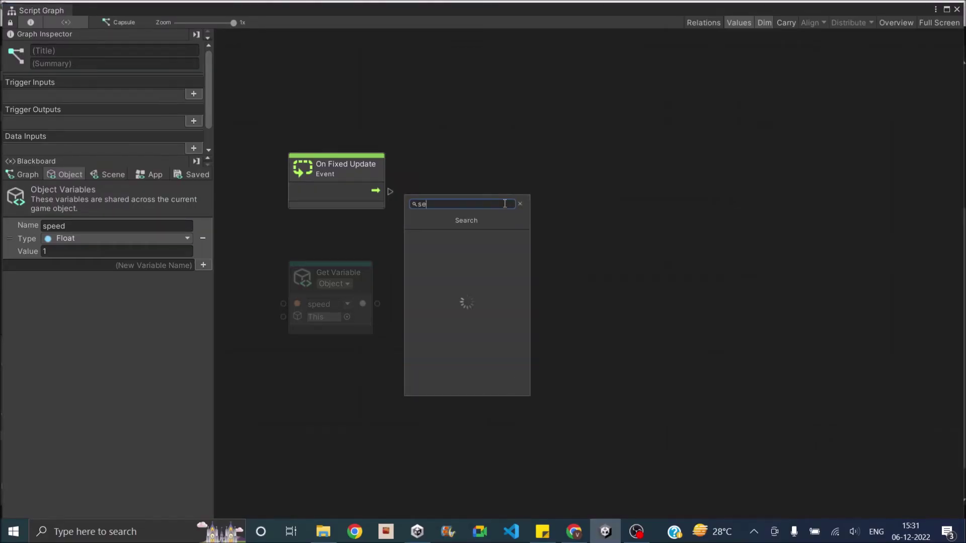
text(tveloc)
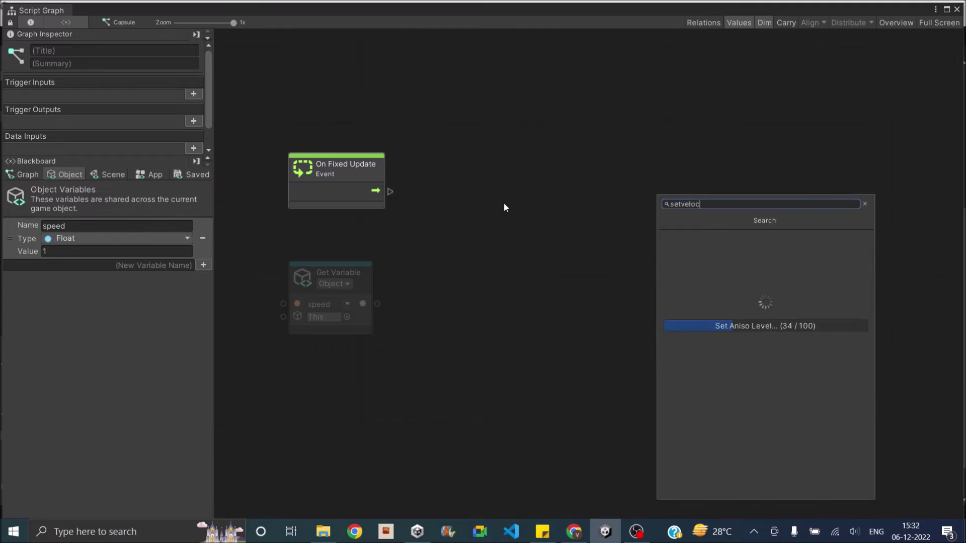
click(717, 235)
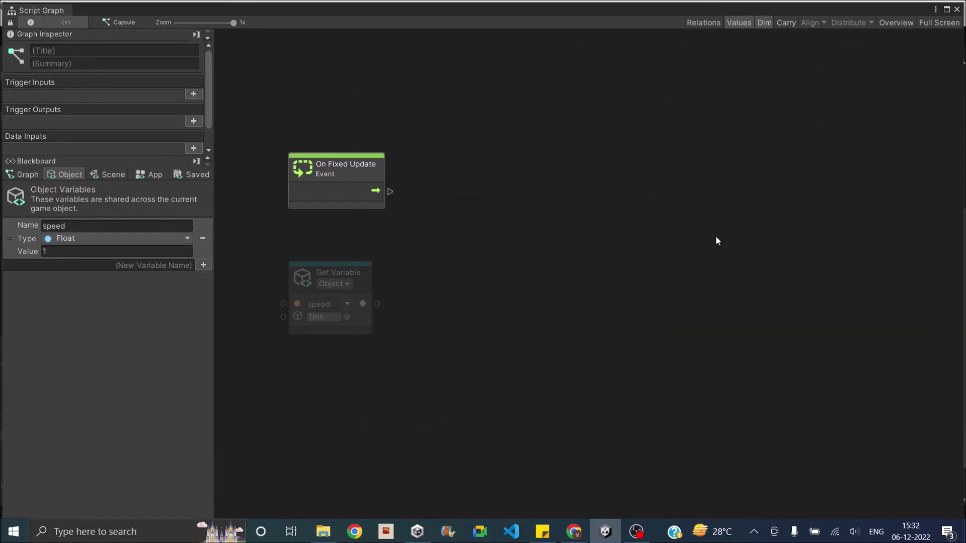
drag(577, 203, 854, 229)
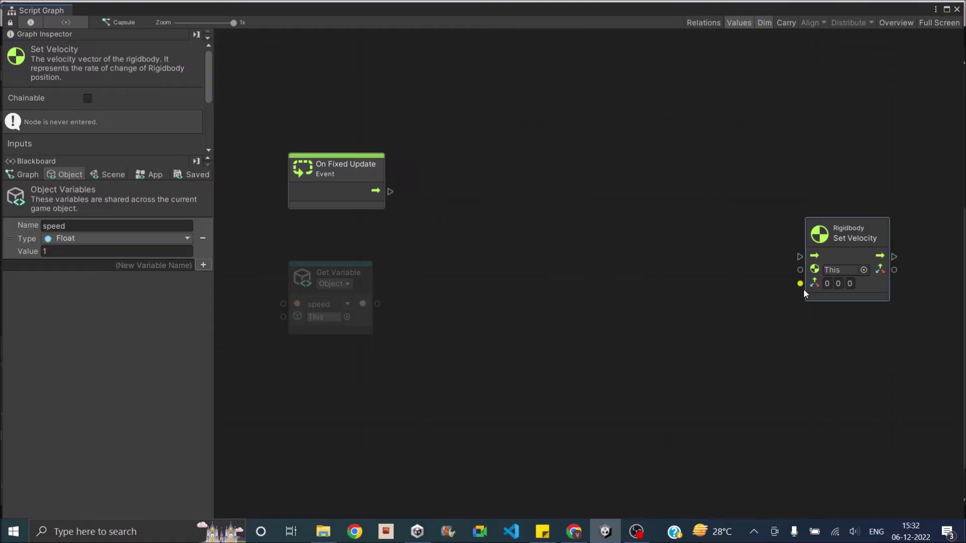
click(850, 284)
click(376, 305)
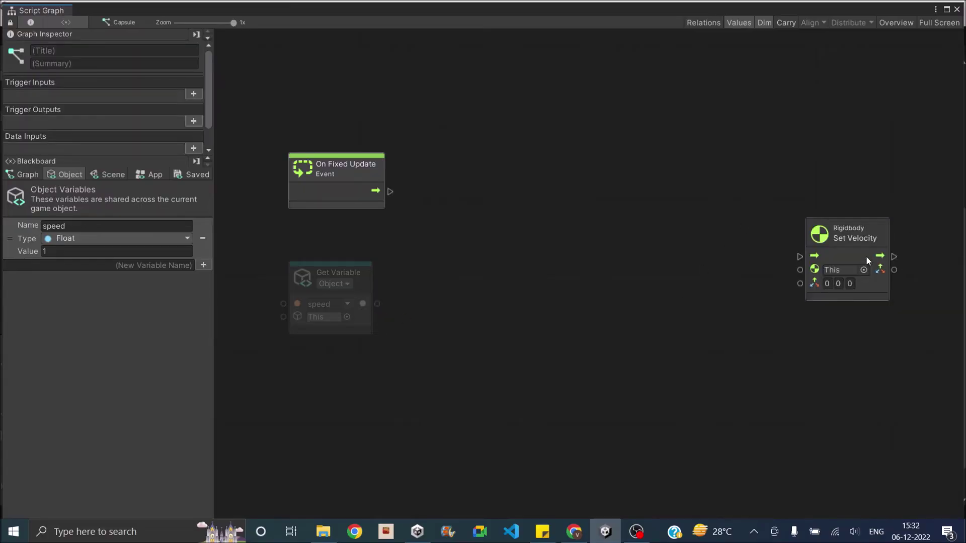
click(859, 239)
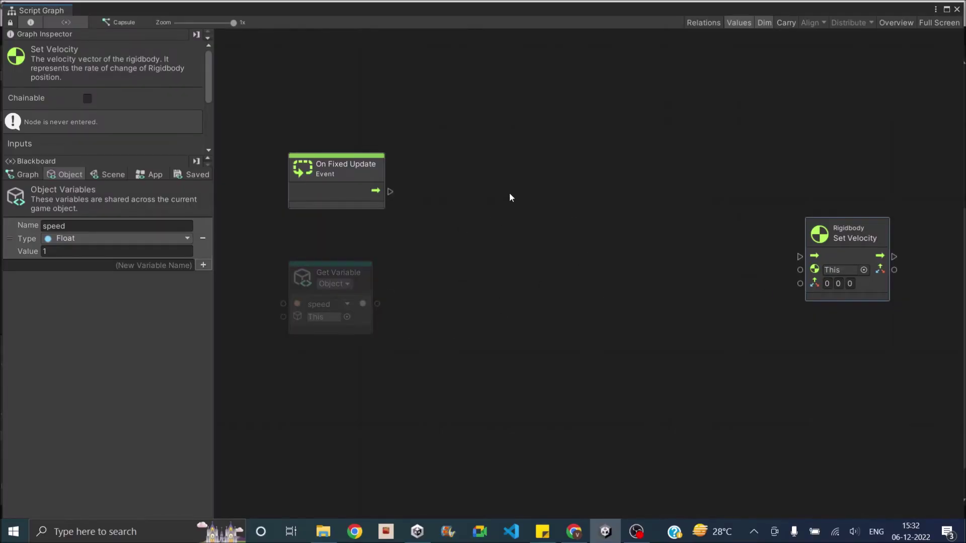
Add a Create Vector 3 (X, Y, Z) node to the graph
right_click(563, 198)
click(602, 200)
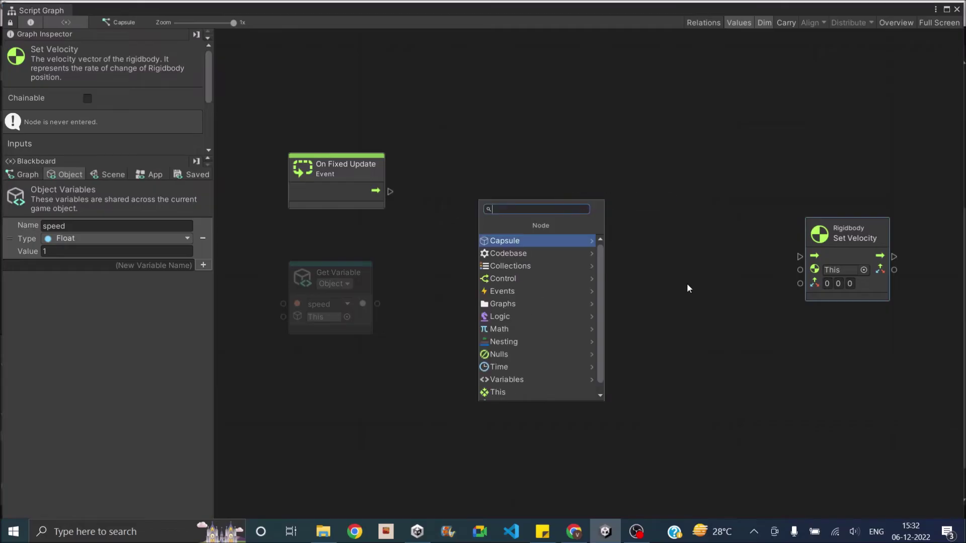
text(vect)
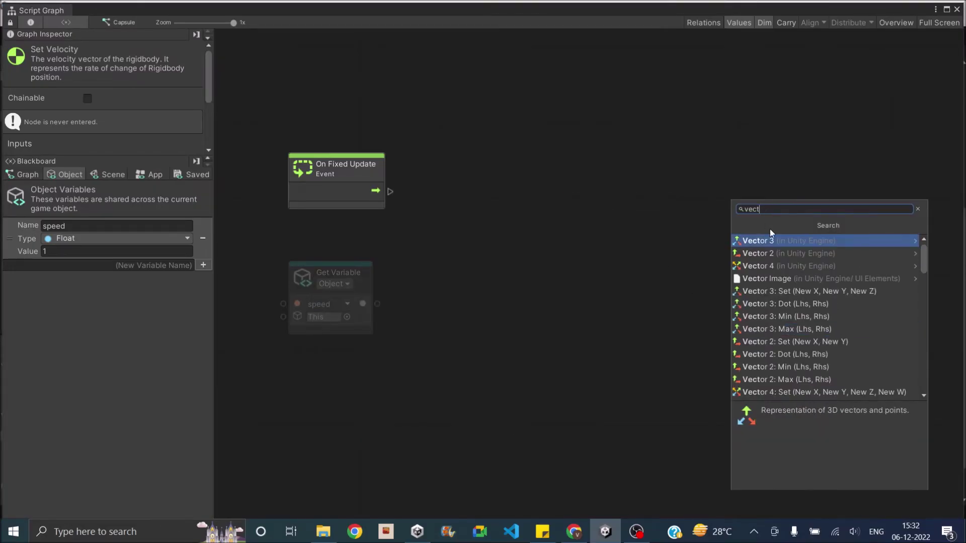
click(778, 241)
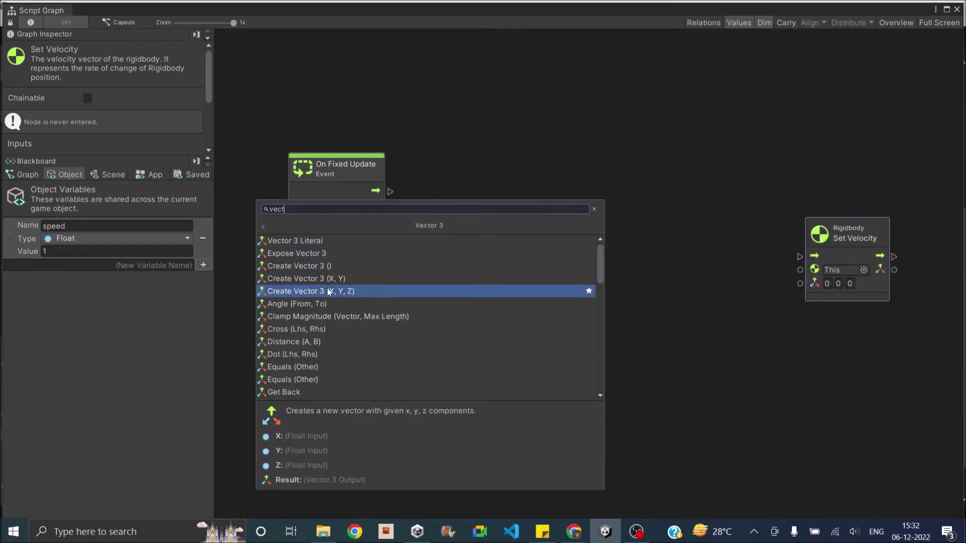
click(297, 291)
drag(599, 201, 607, 219)
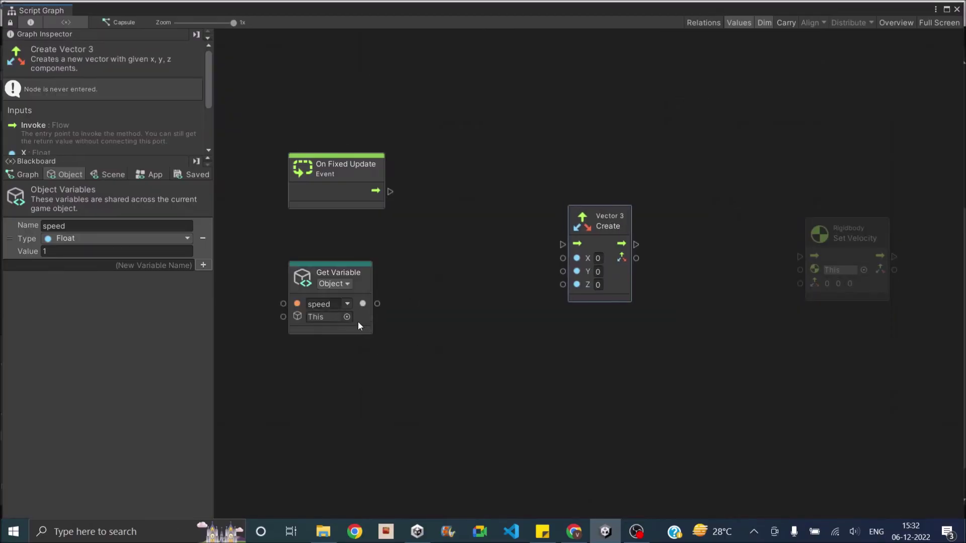
Wire speed into Z, the vector into Set Velocity, and flow from On Fixed Update through both
drag(377, 304, 563, 285)
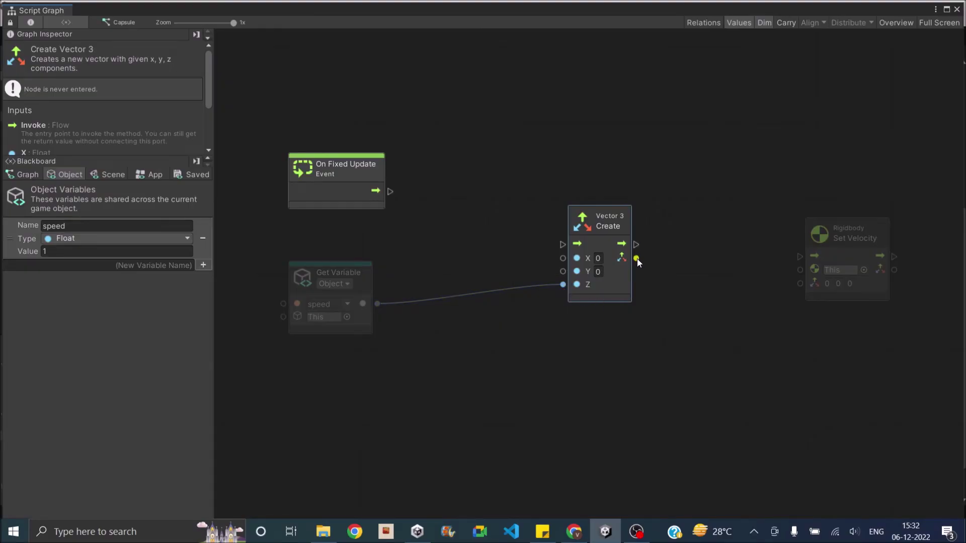
drag(639, 258, 800, 286)
mouse_move(390, 191)
mouse_down()
mouse_move(559, 245)
mouse_move(401, 195)
mouse_move(481, 231)
mouse_move(562, 244)
mouse_up()
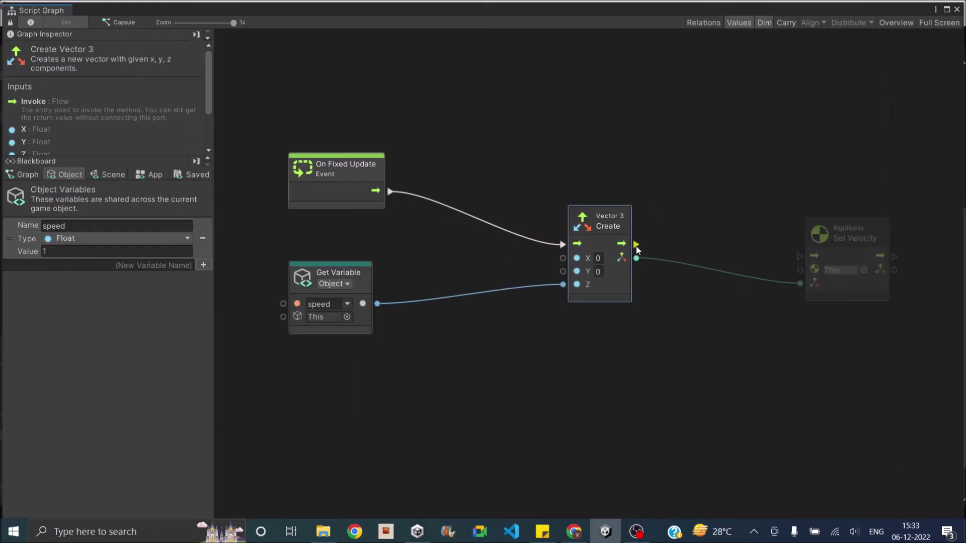
mouse_move(636, 246)
mouse_down()
mouse_move(774, 246)
mouse_move(801, 259)
mouse_up()
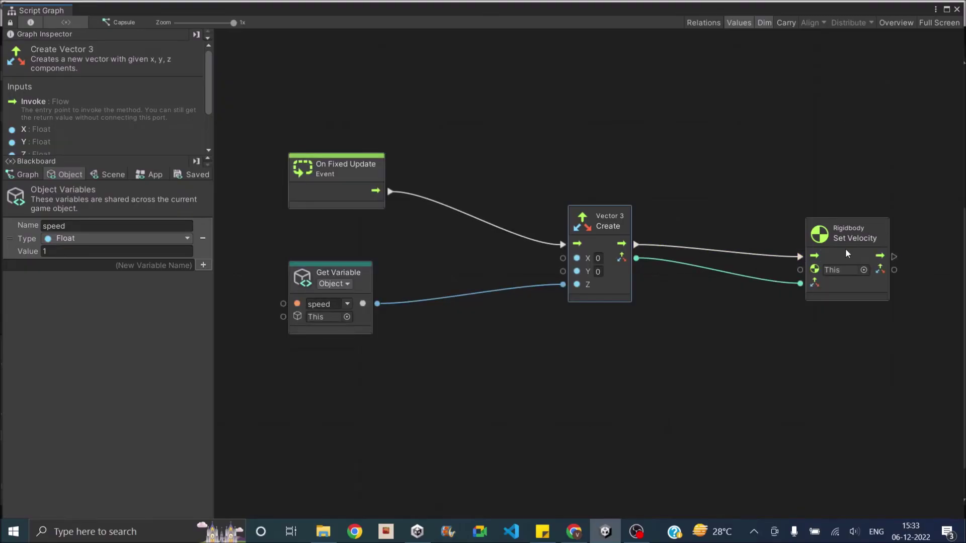
click(901, 150)
Close the graph editor and test-run the scene
click(956, 11)
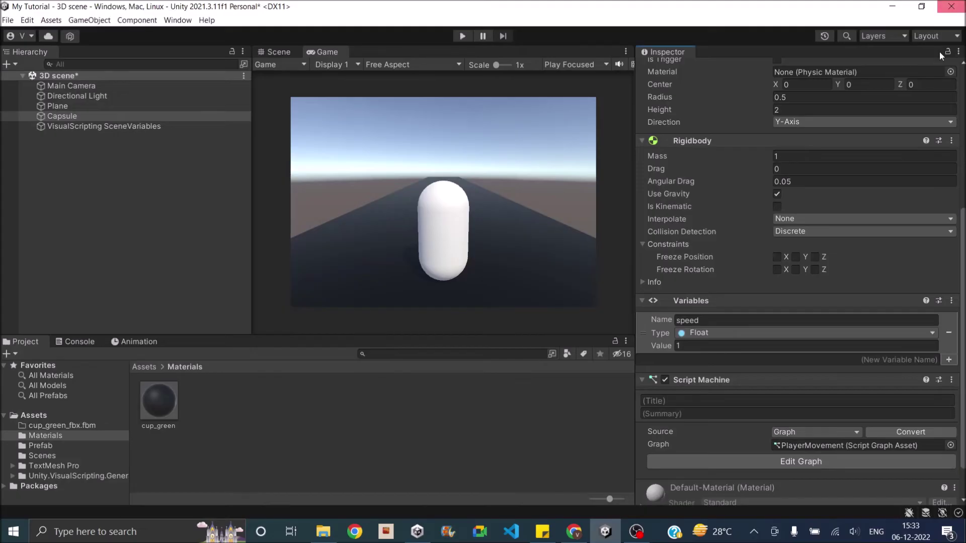
click(463, 36)
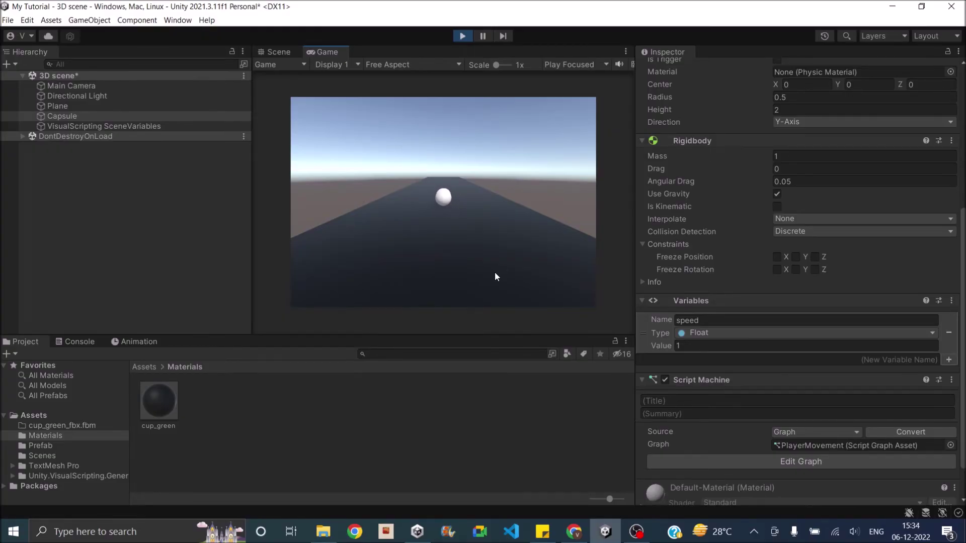
click(463, 37)
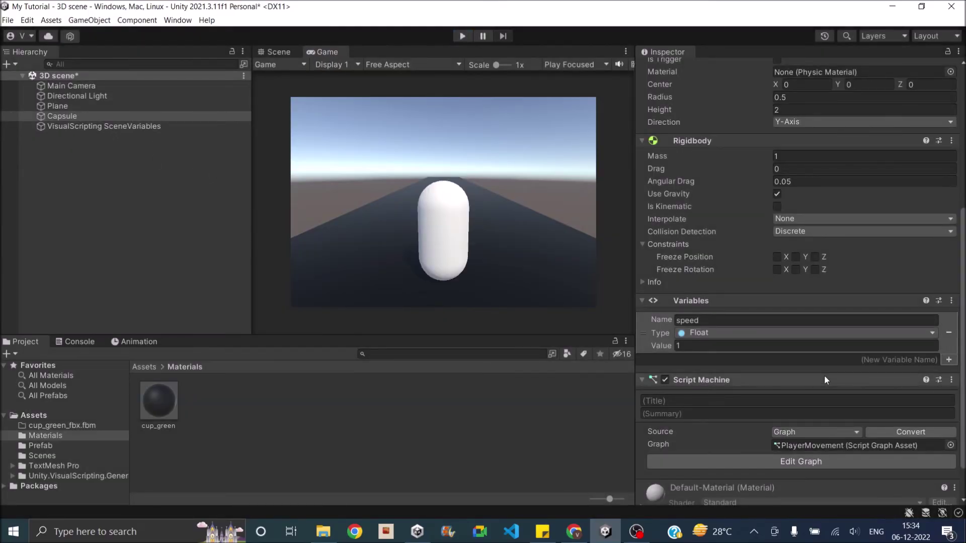
scroll(824, 375, down, 1)
scroll(804, 356, up, 3)
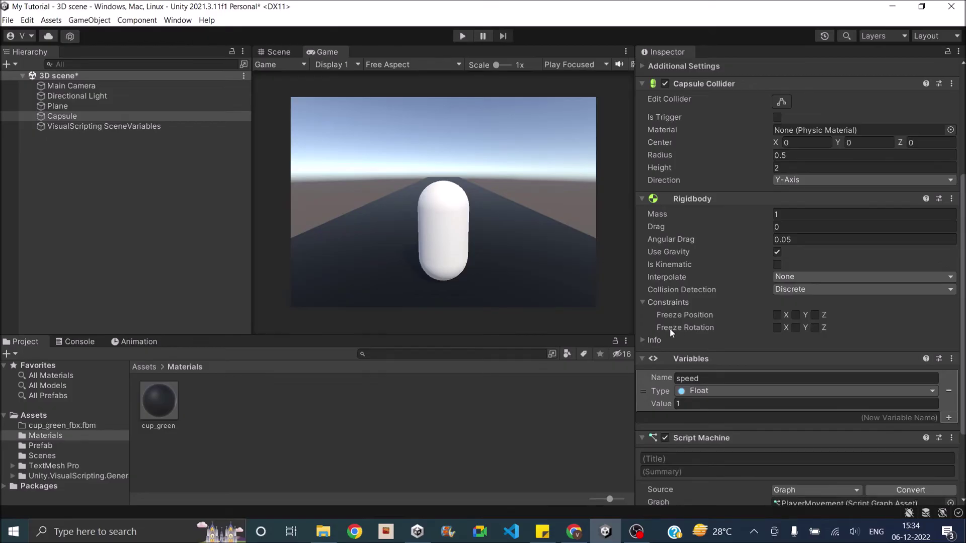
Freeze the capsule's rotation in the Rigidbody constraints and run another play test
click(778, 328)
key(ctrl+p)
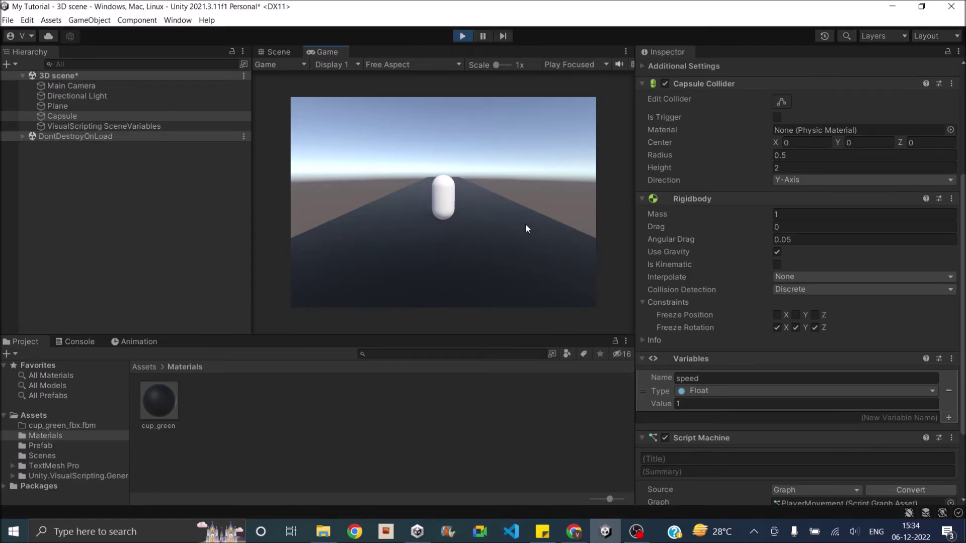
key(ctrl+p)
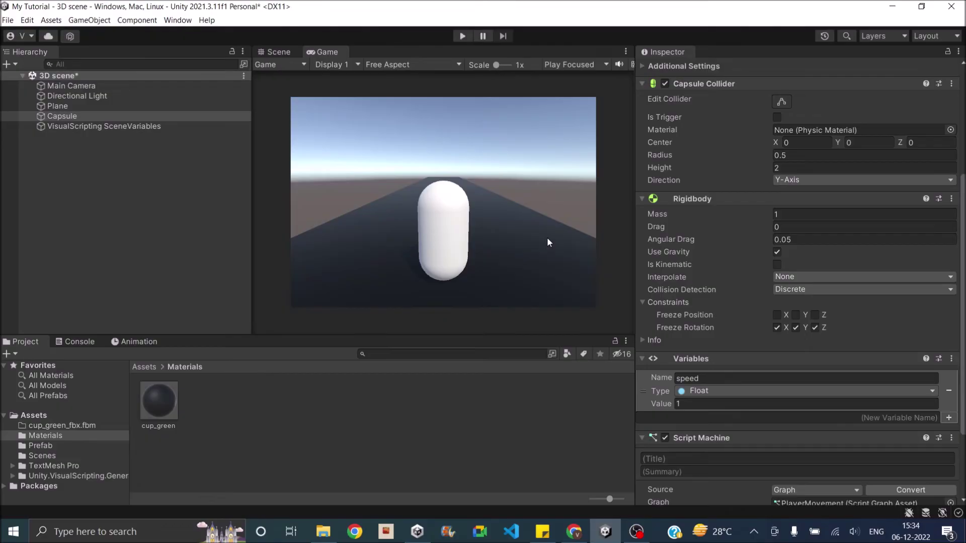
scroll(741, 357, down, 3)
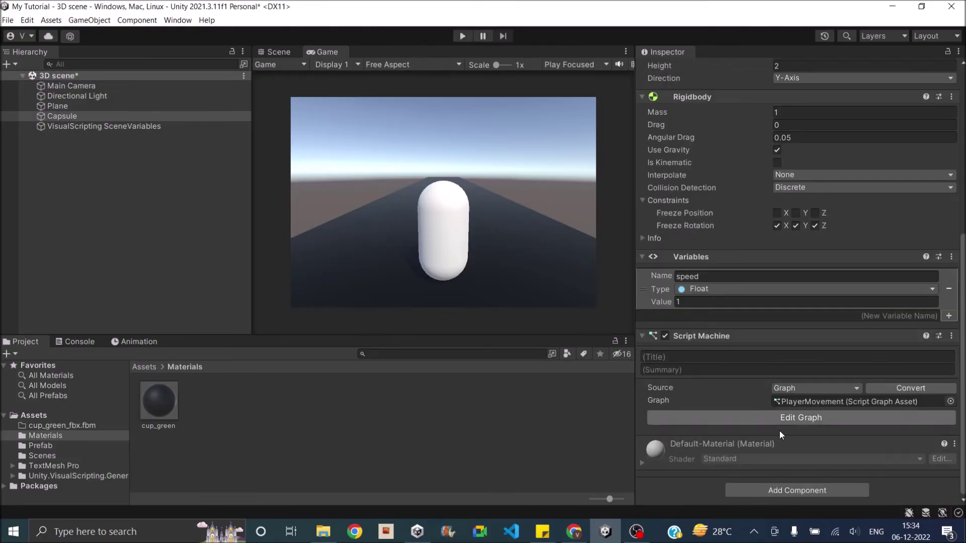
Remove the On Fixed Update–Vector 3 link and add an Input Get Axis node
click(807, 420)
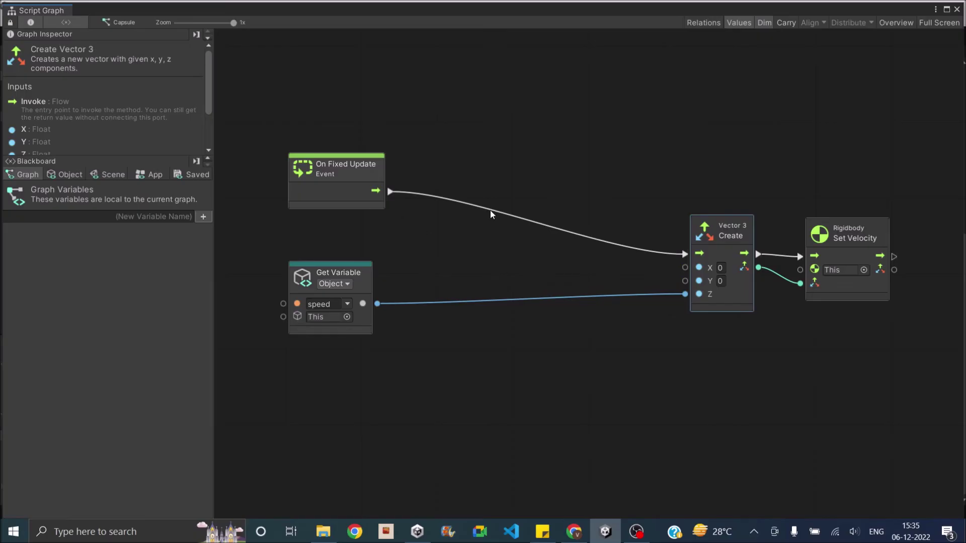
right_click(685, 254)
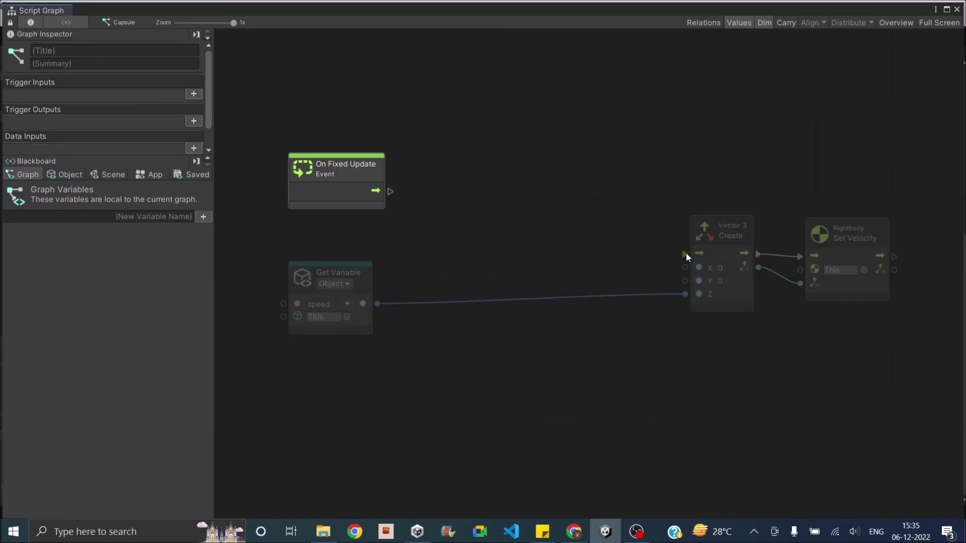
right_click(482, 195)
text(input)
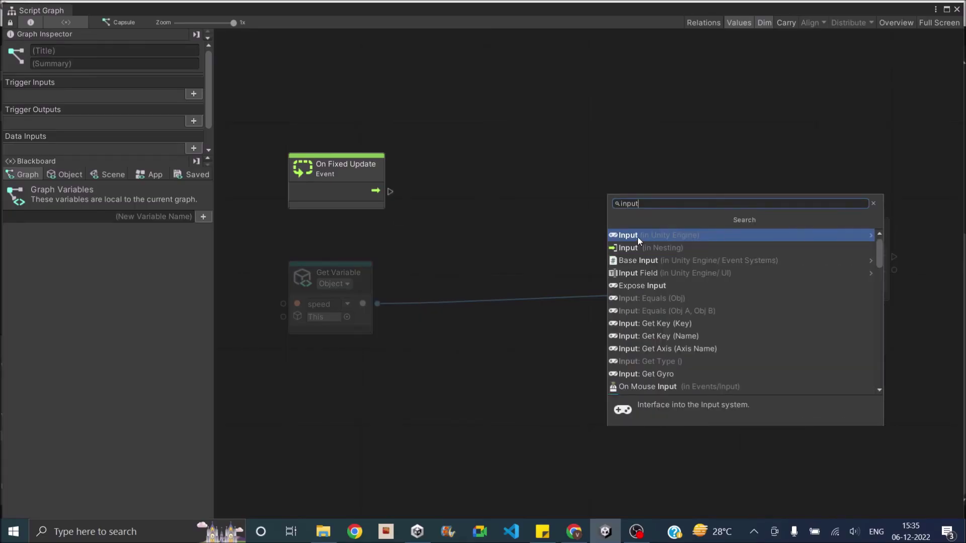
click(638, 236)
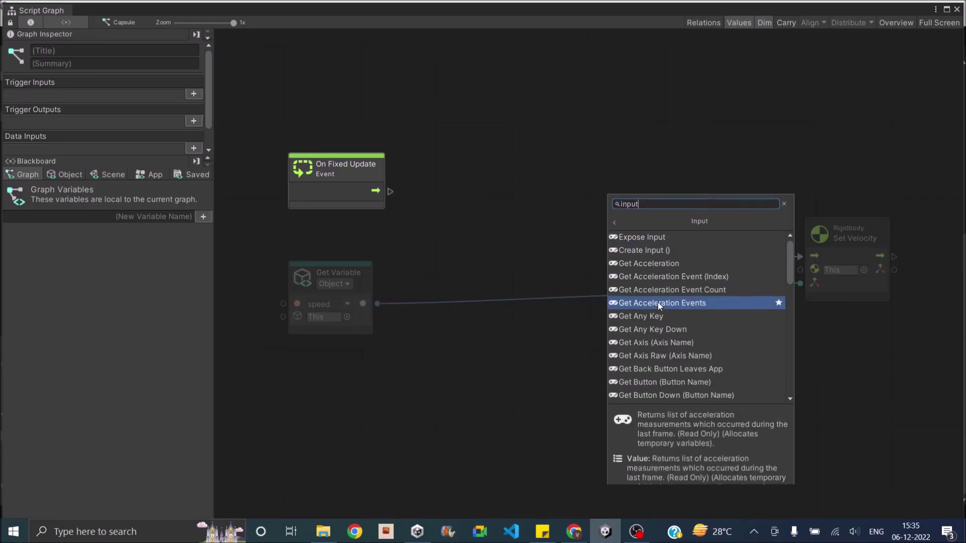
click(662, 337)
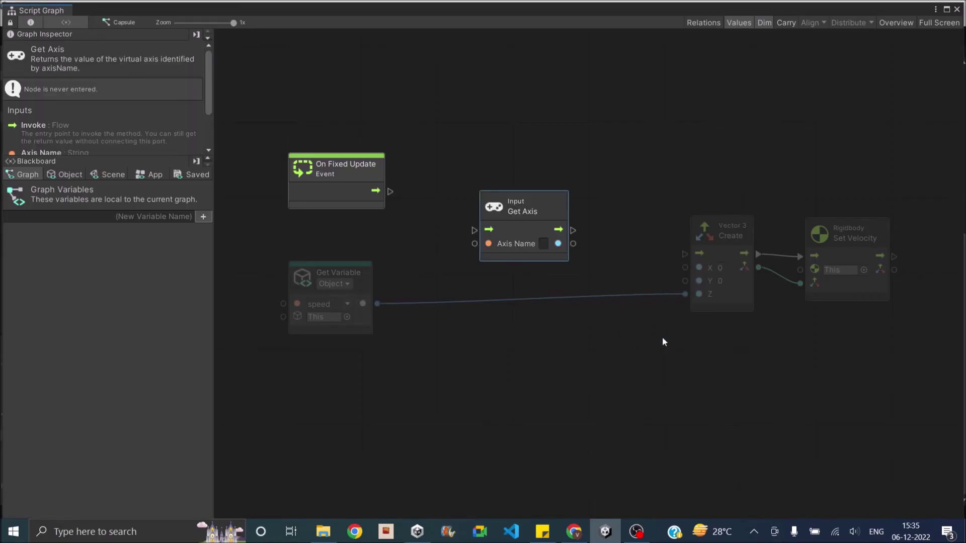
Set Get Axis to Horizontal and route the flow through it into Vector 3 Create
drag(525, 207, 538, 201)
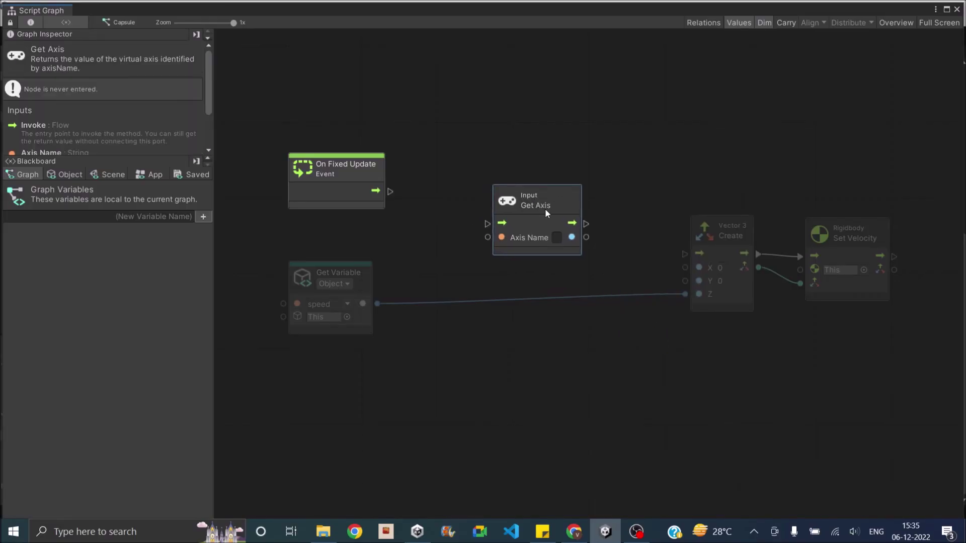
click(557, 239)
text(Ho)
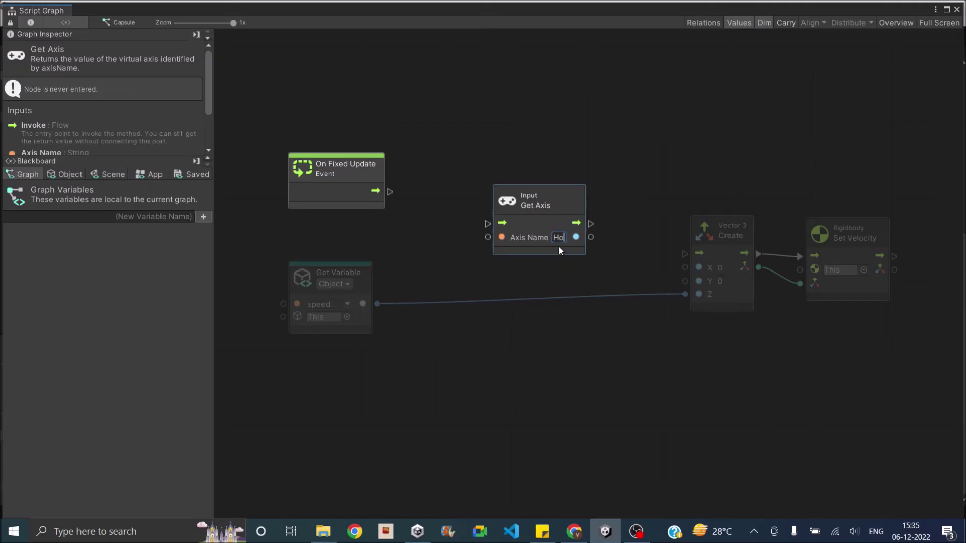
text(rizontal)
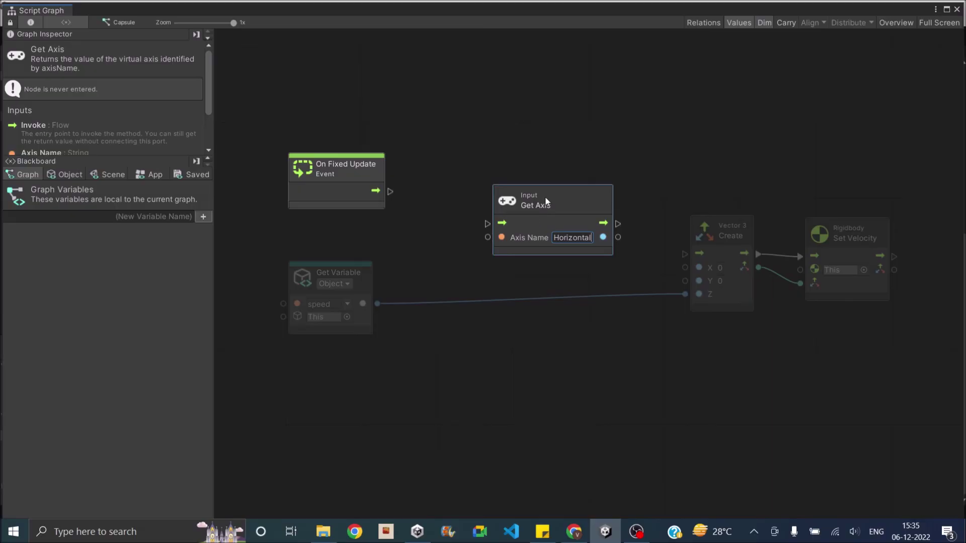
drag(546, 201, 510, 171)
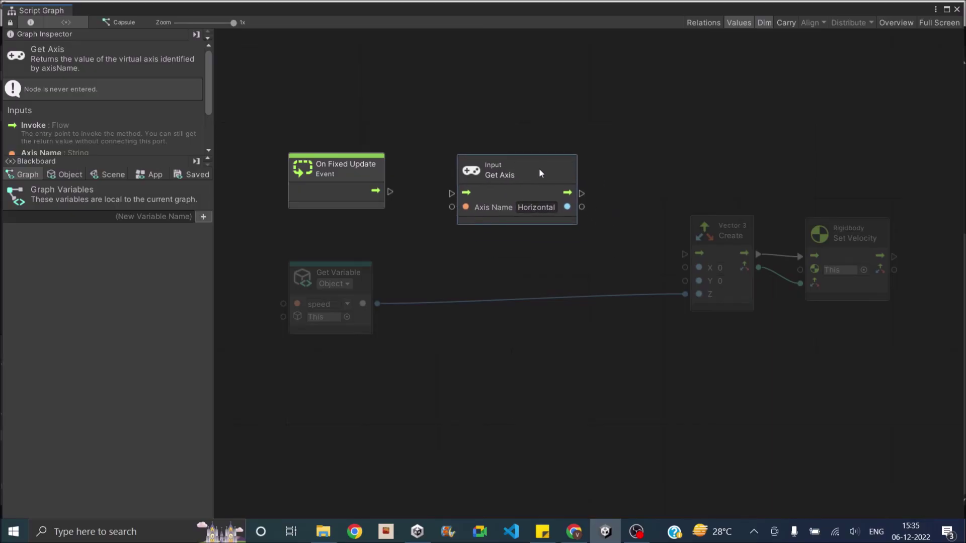
drag(539, 170, 541, 178)
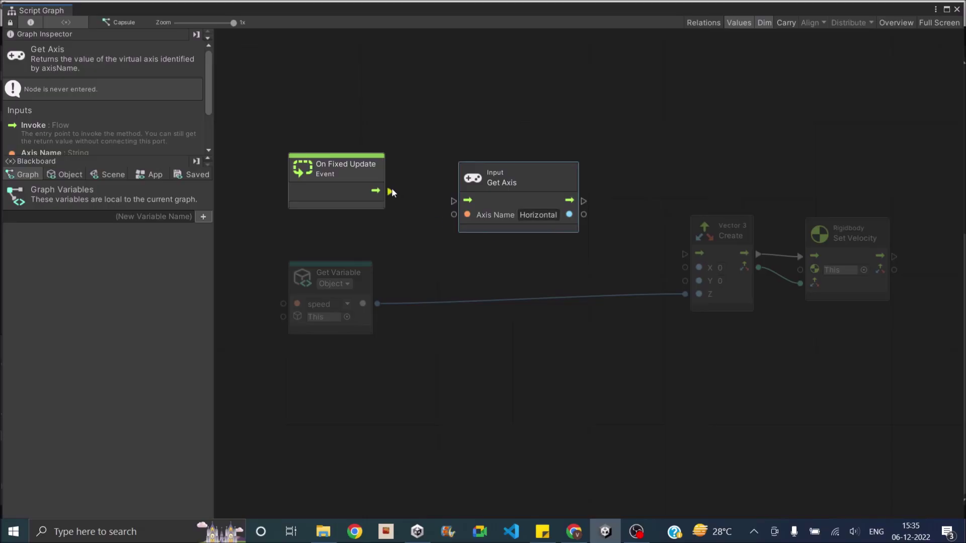
drag(391, 192, 454, 200)
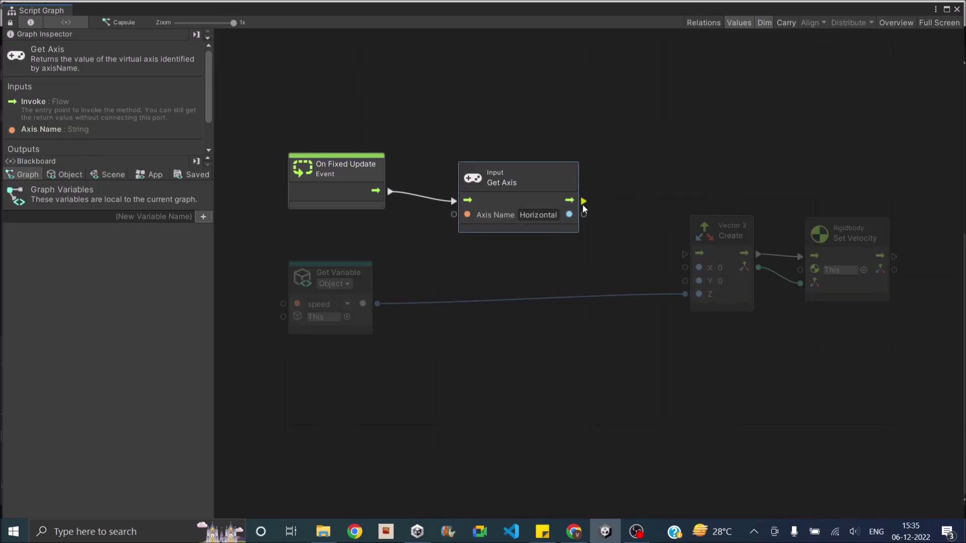
drag(584, 201, 686, 254)
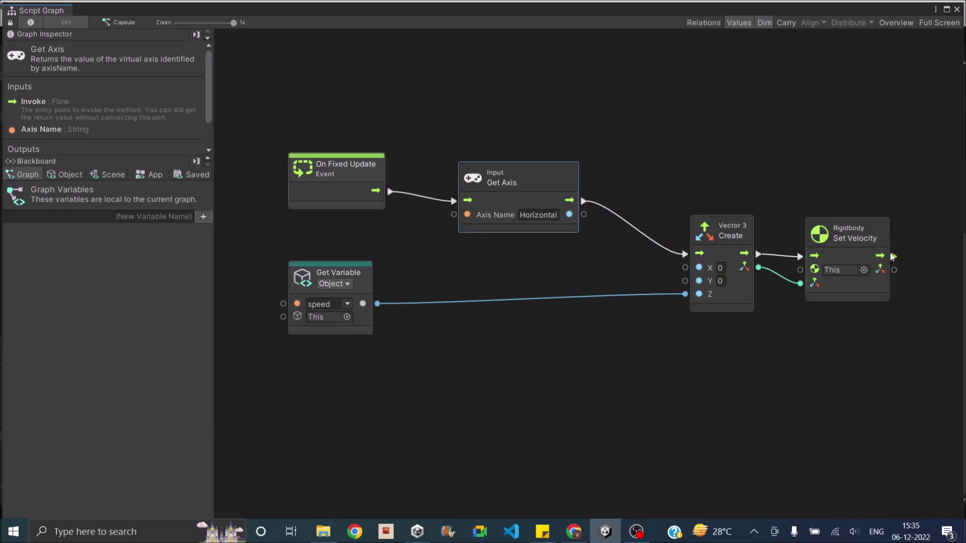
drag(505, 181, 476, 172)
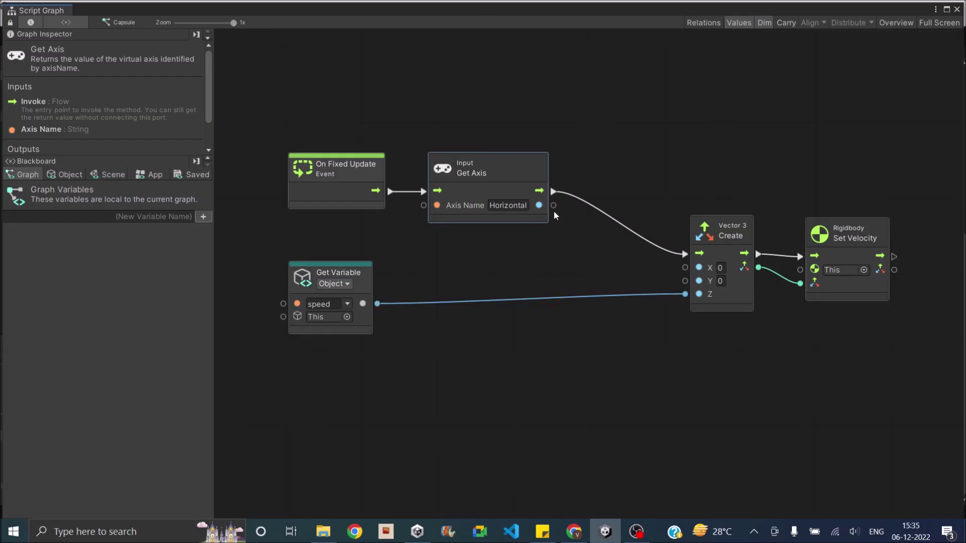
Multiply the Horizontal axis value by speed and connect the product to Vector 3 Create's X
drag(553, 206, 573, 254)
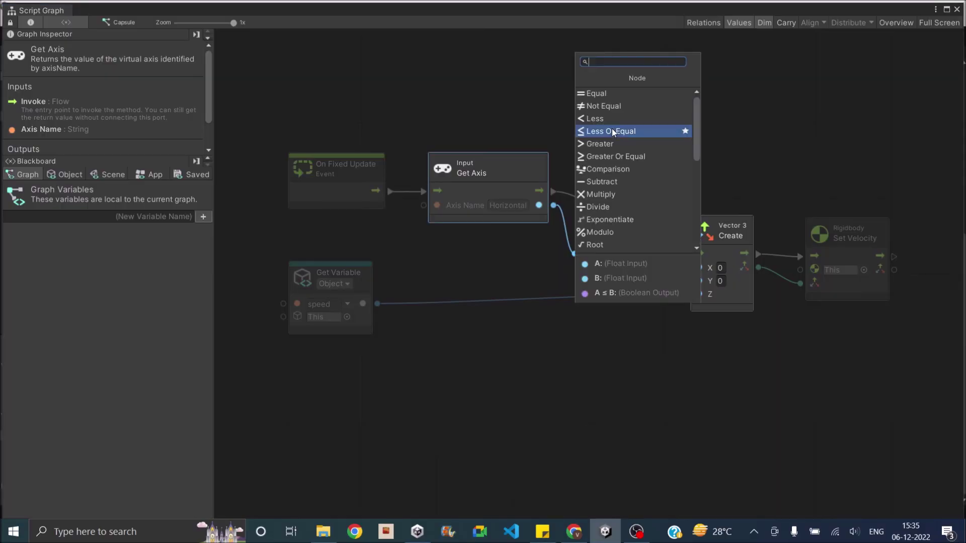
text(multip)
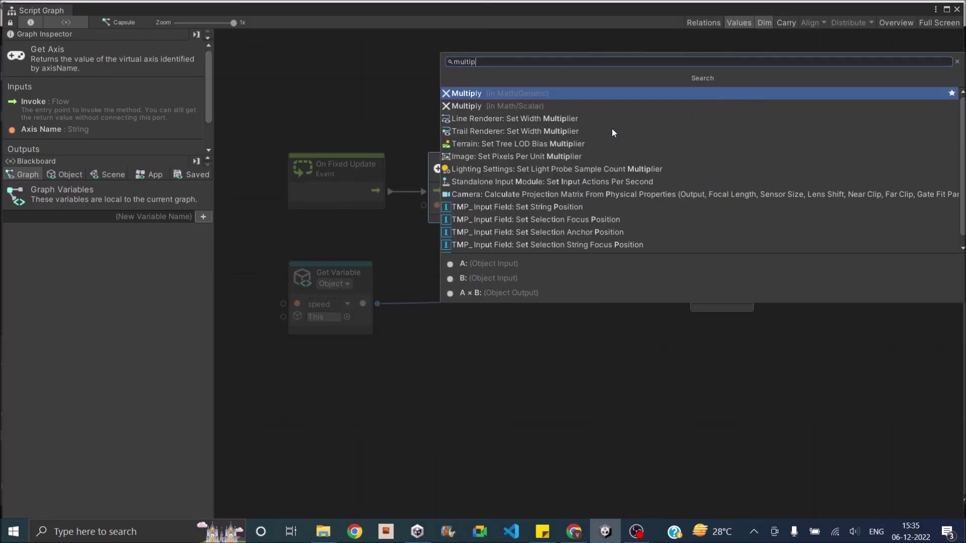
click(491, 93)
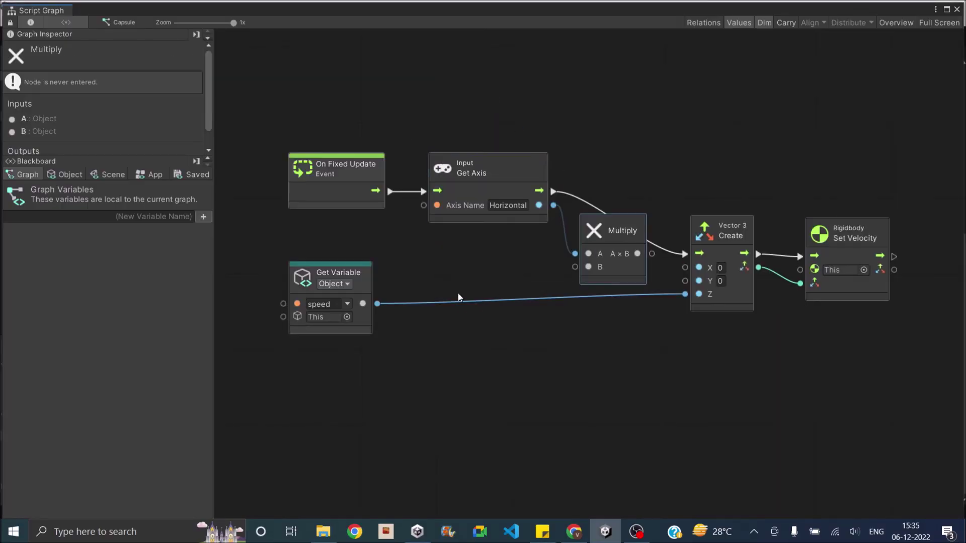
drag(378, 303, 575, 268)
drag(656, 255, 701, 270)
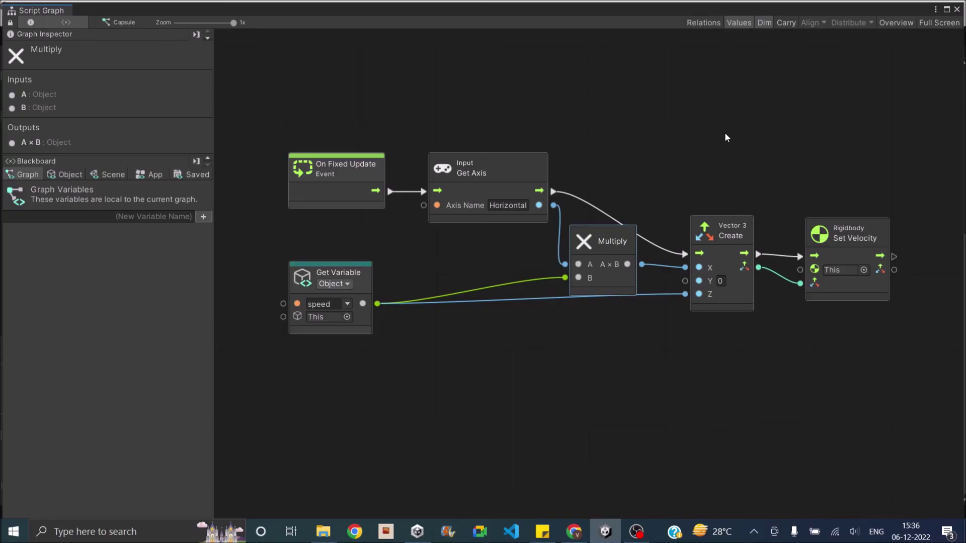
Set the capsule's speed variable to 3 in the Inspector and play a quick test run
click(958, 9)
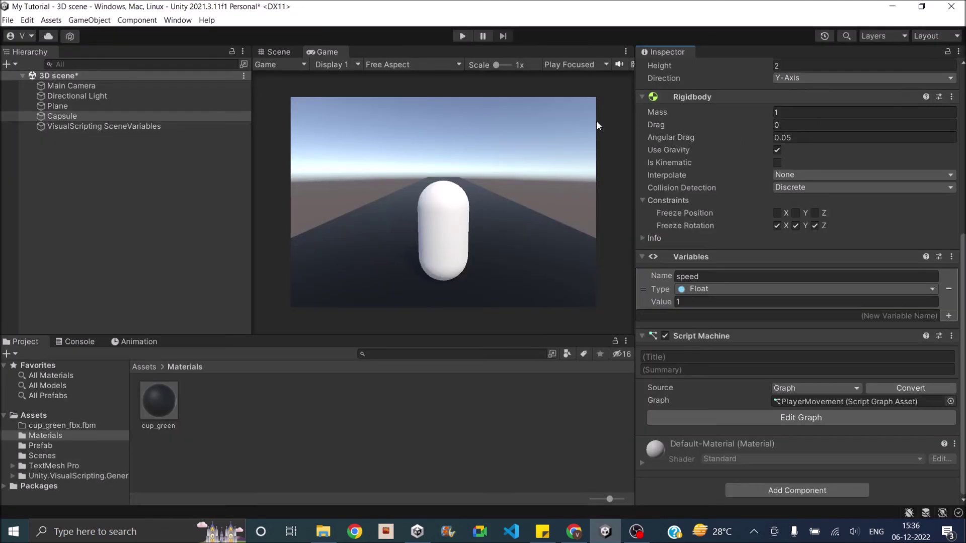
click(691, 301)
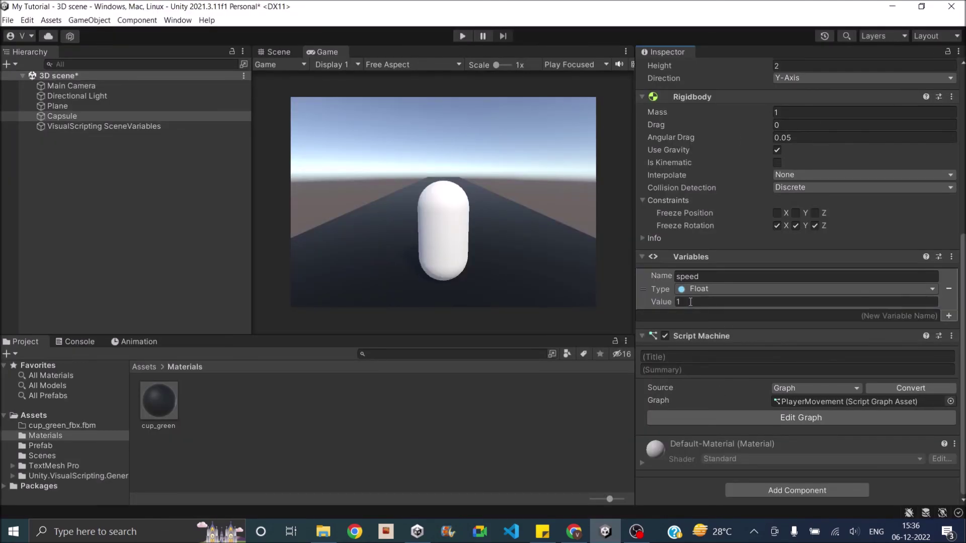
text(3)
click(462, 36)
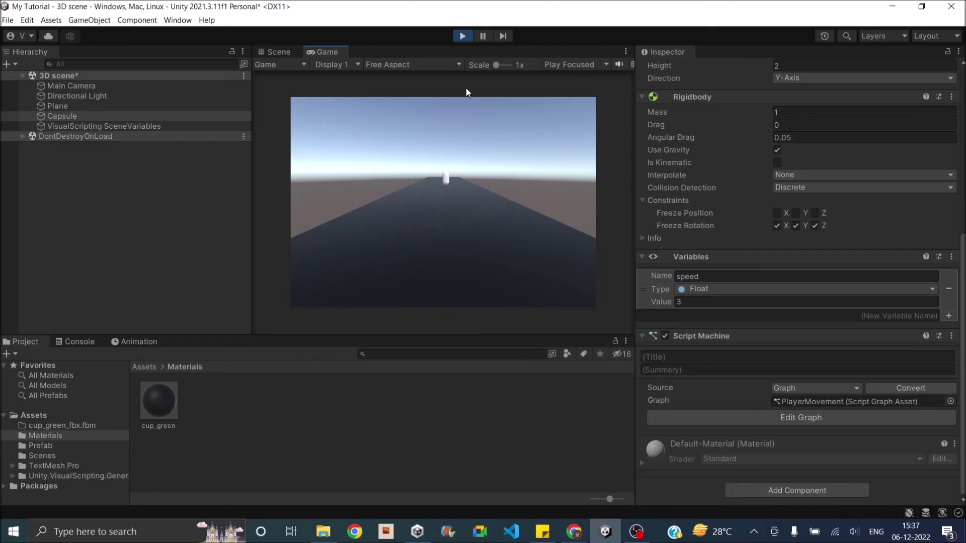
click(462, 36)
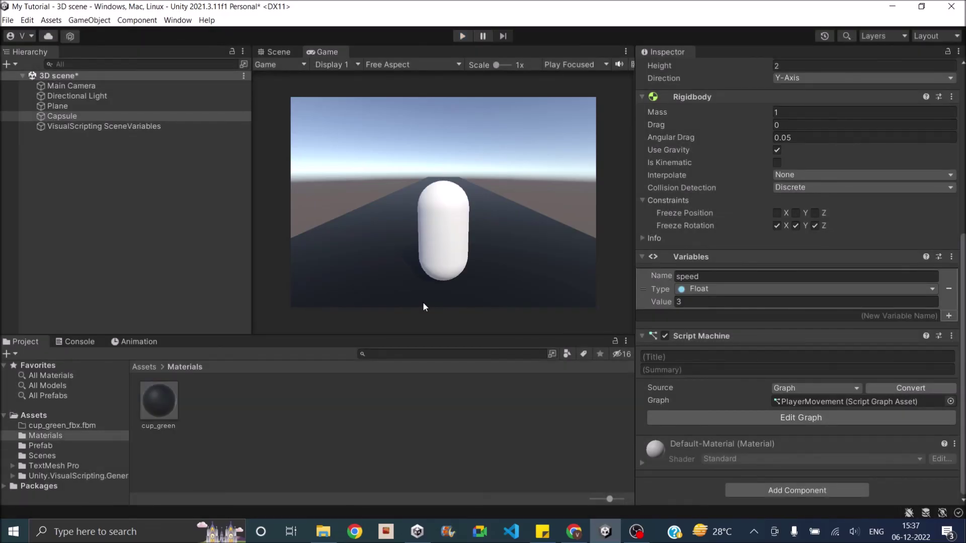